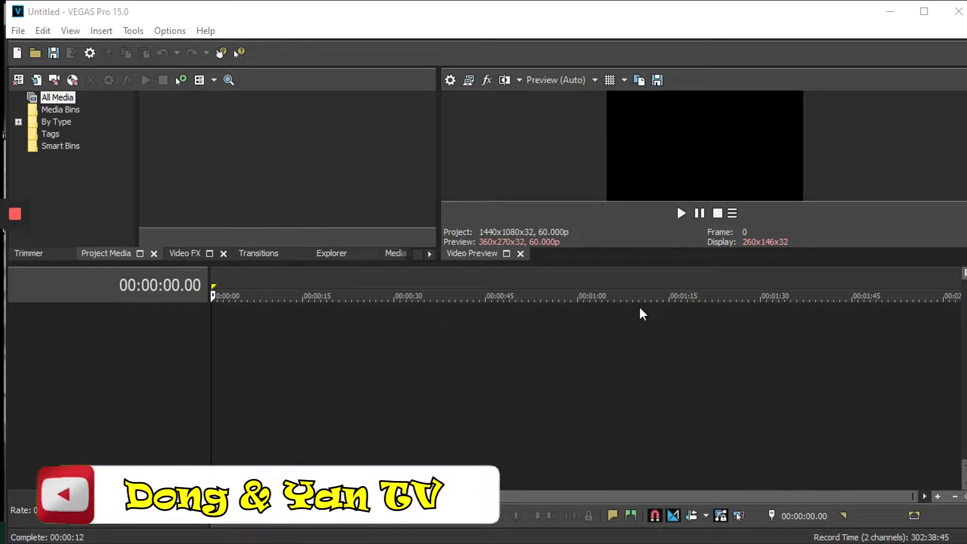
# Step: Insert an audio track and a video track into the empty project
pyautogui.rightClick(396, 324)
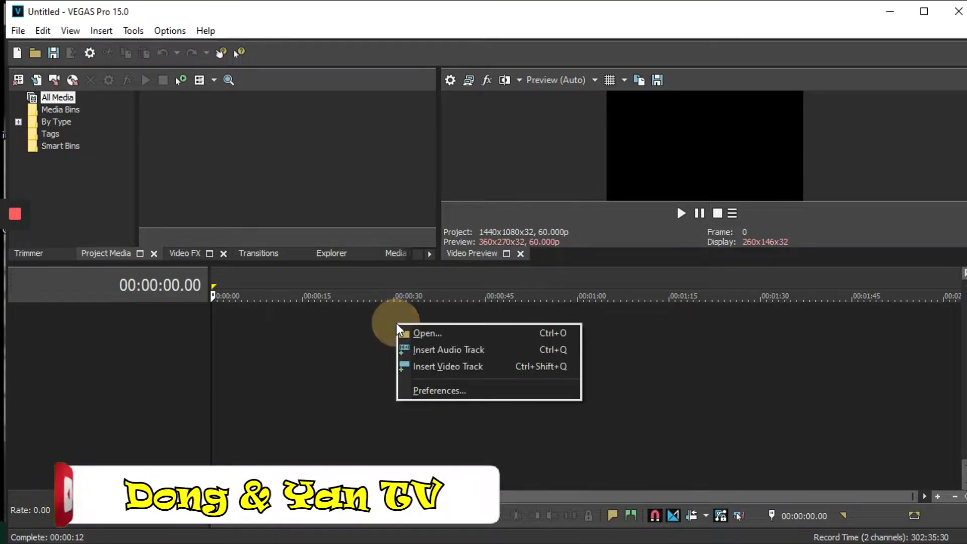
pyautogui.click(443, 351)
pyautogui.rightClick(427, 369)
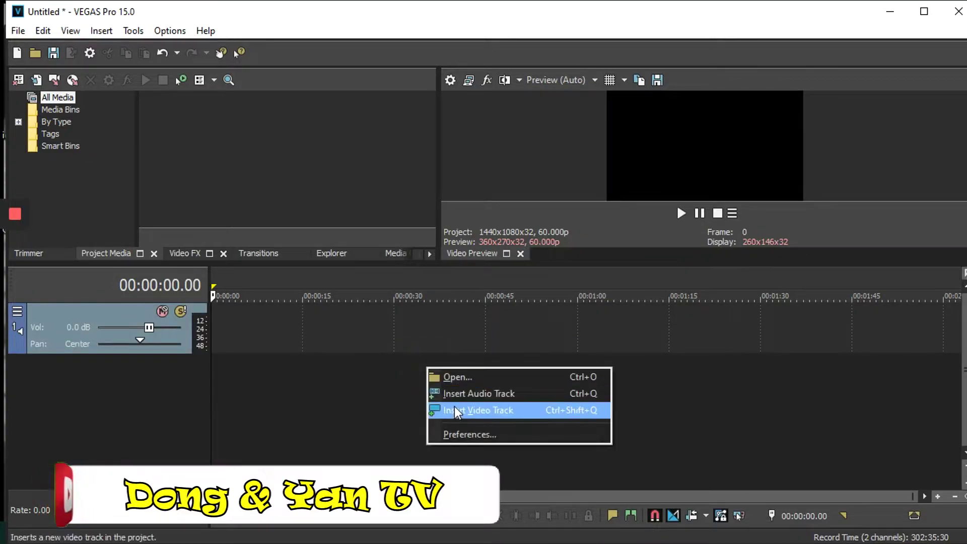
pyautogui.click(454, 408)
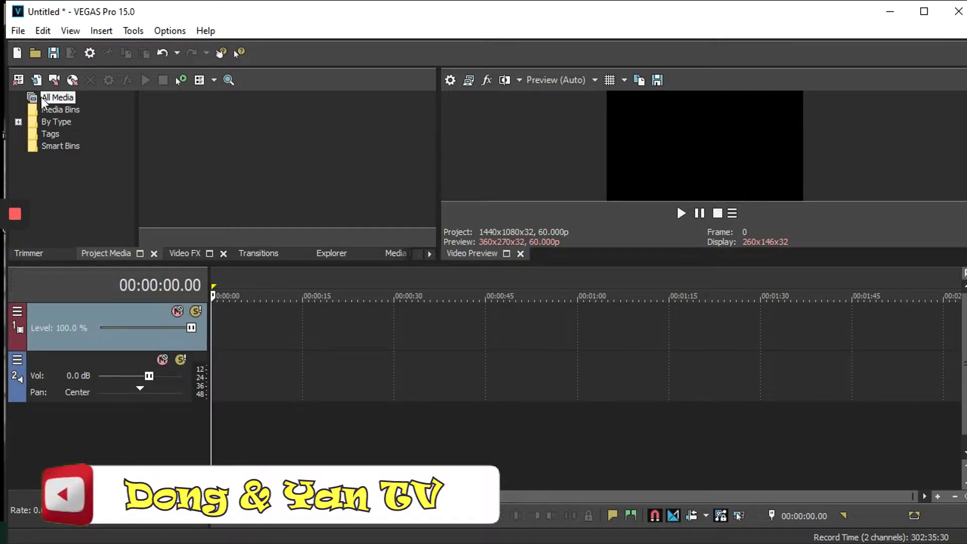
# Step: Import the media file "dongyan intro video" from the CONVERTED MOVIES folder into the project
pyautogui.click(19, 32)
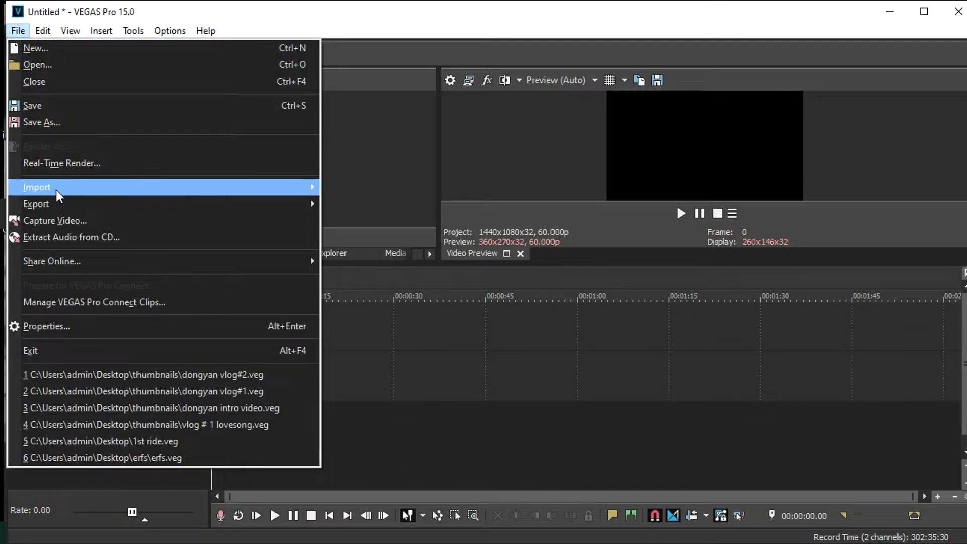
pyautogui.moveTo(60, 193)
pyautogui.click(365, 187)
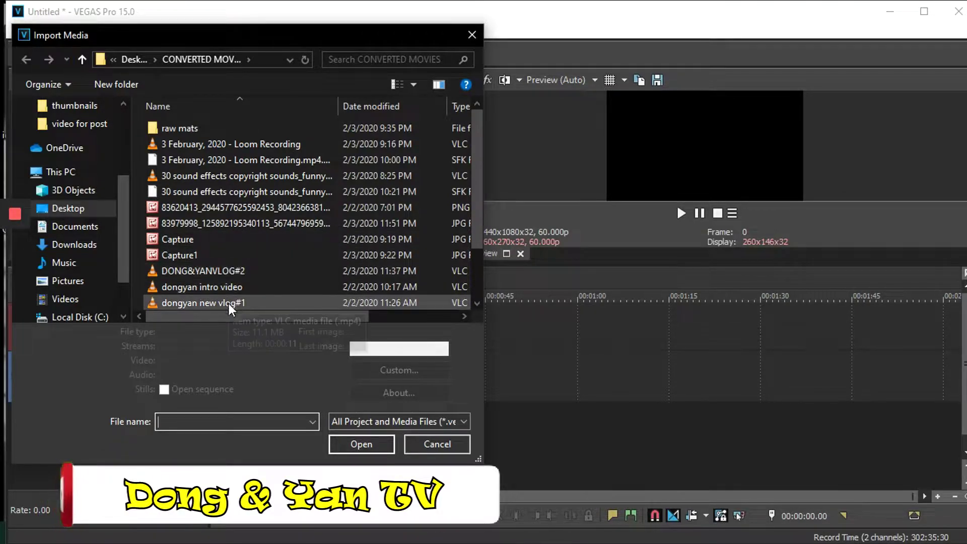
pyautogui.click(194, 286)
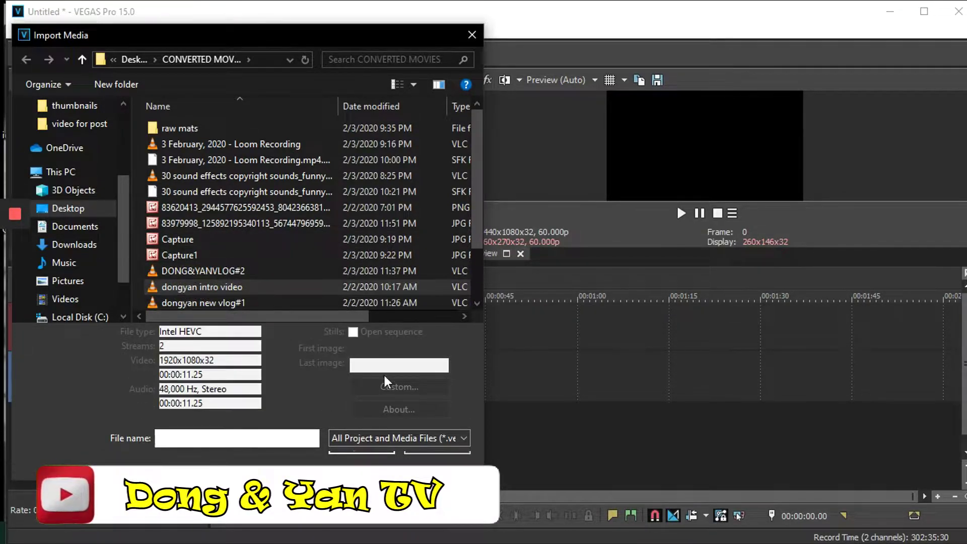
pyautogui.click(361, 459)
# Step: Place the imported intro video at the start of the timeline, on the video and audio tracks
pyautogui.moveTo(171, 156); pyautogui.dragTo(222, 364)
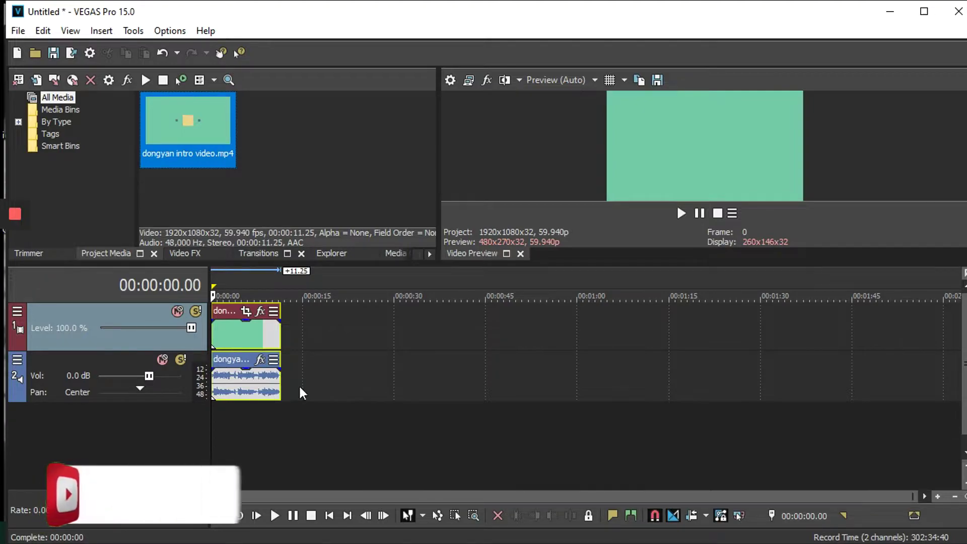
pyautogui.scroll(8, 247, 376)
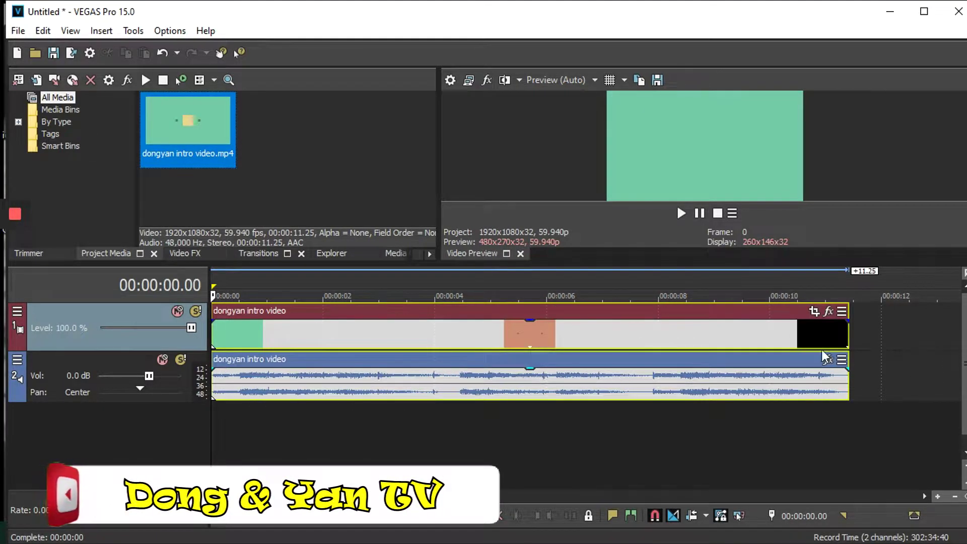
pyautogui.click(957, 362)
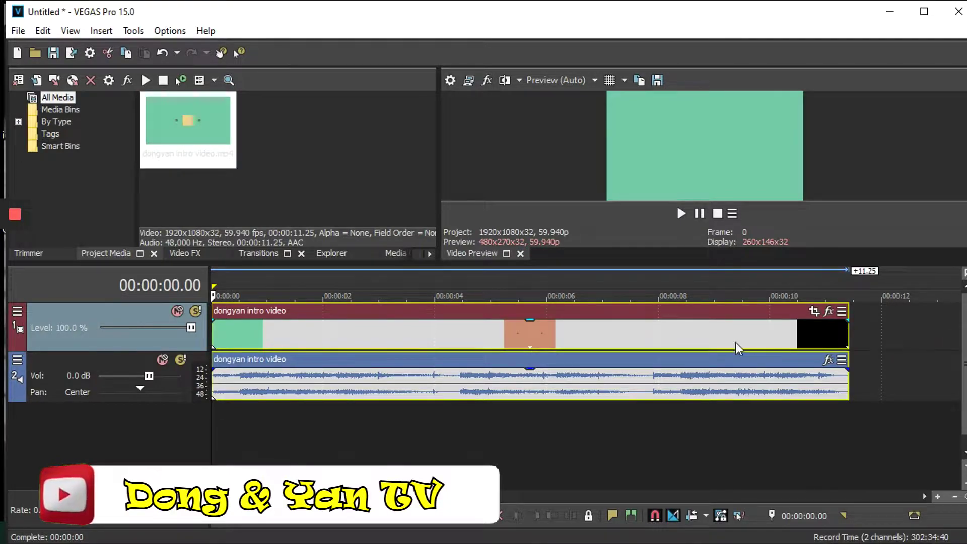
# Step: Insert a new video track above the intro video's track
pyautogui.moveTo(639, 373)
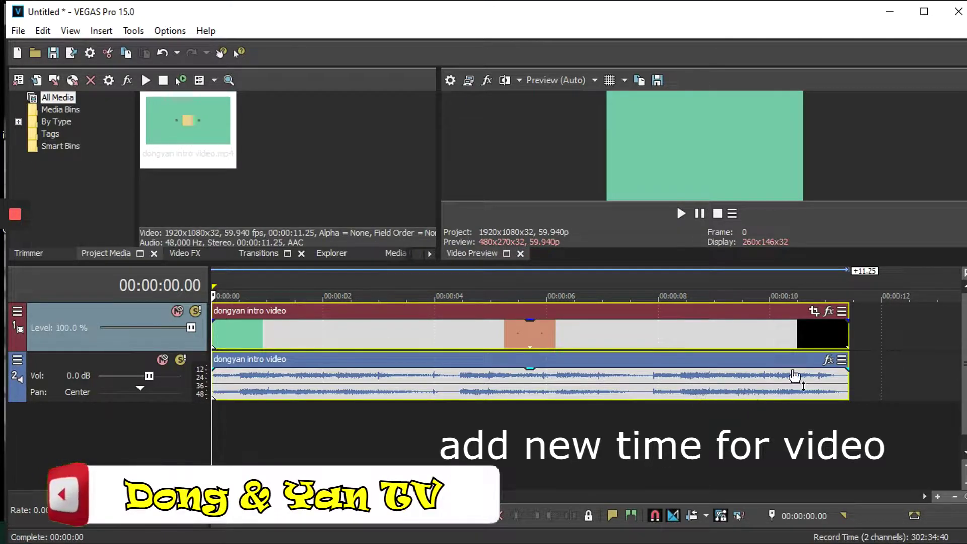
pyautogui.rightClick(899, 337)
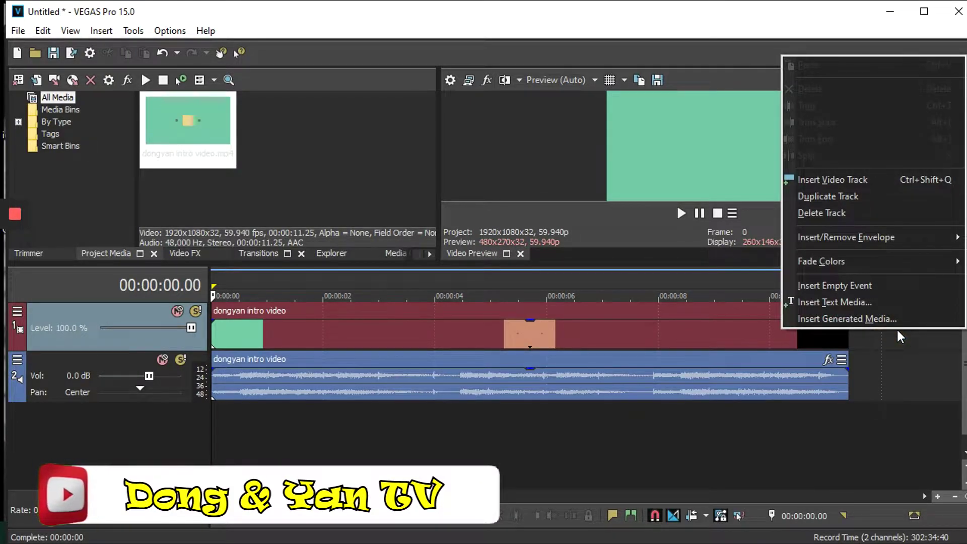
pyautogui.click(842, 180)
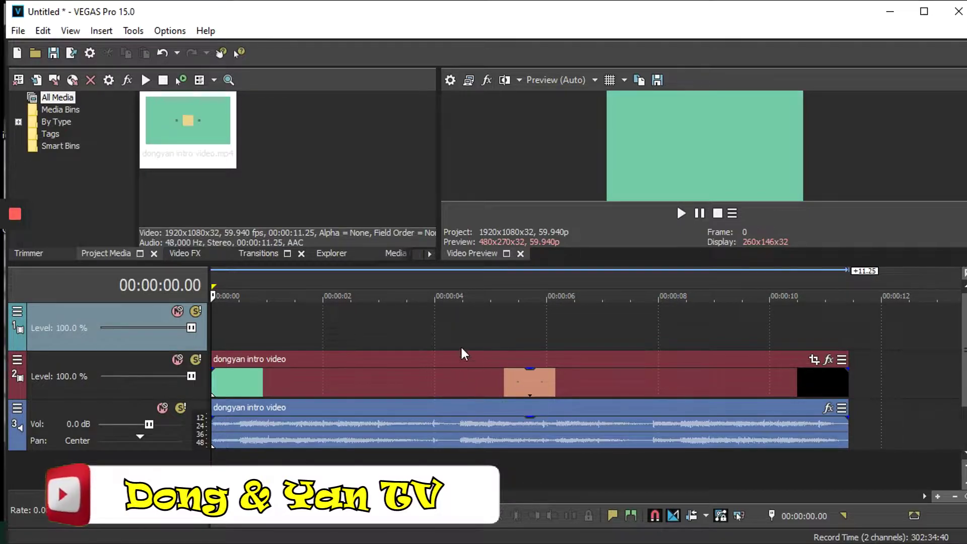
# Step: Insert text media on the empty upper video track at 00:00:04.27
pyautogui.click(464, 331)
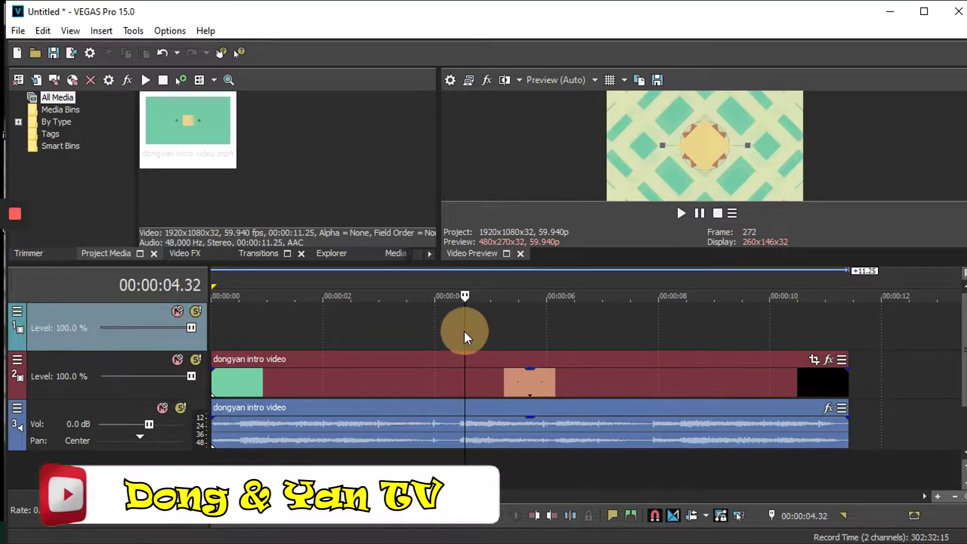
pyautogui.click(460, 331)
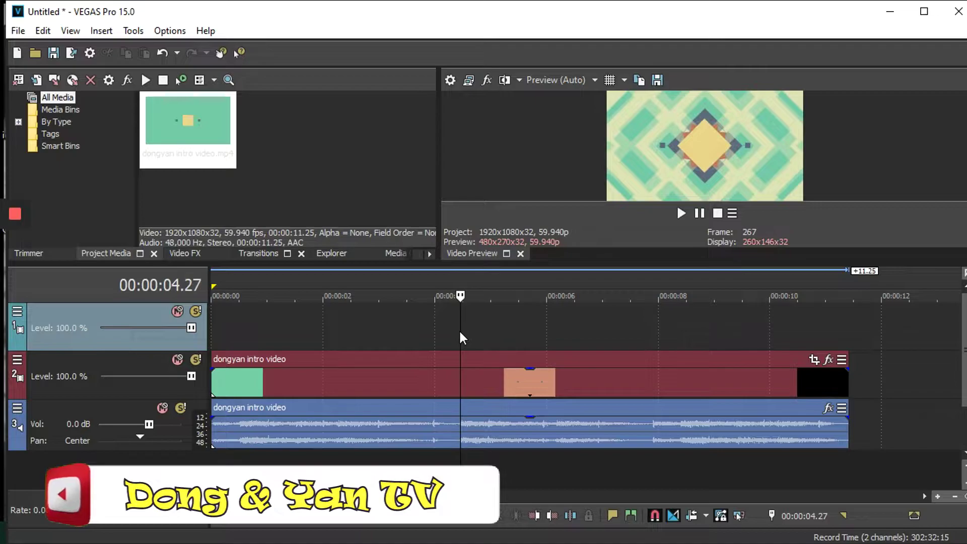
pyautogui.rightClick(460, 333)
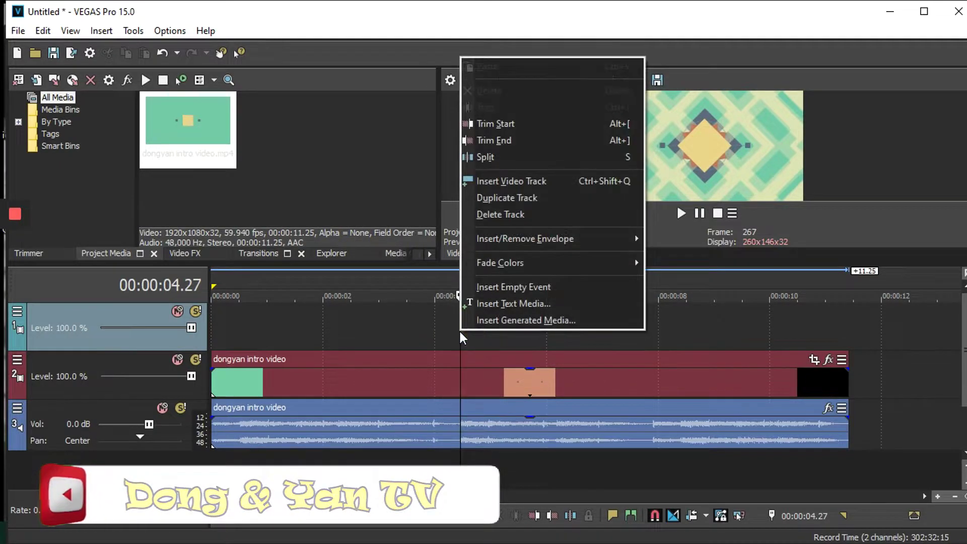
pyautogui.click(487, 304)
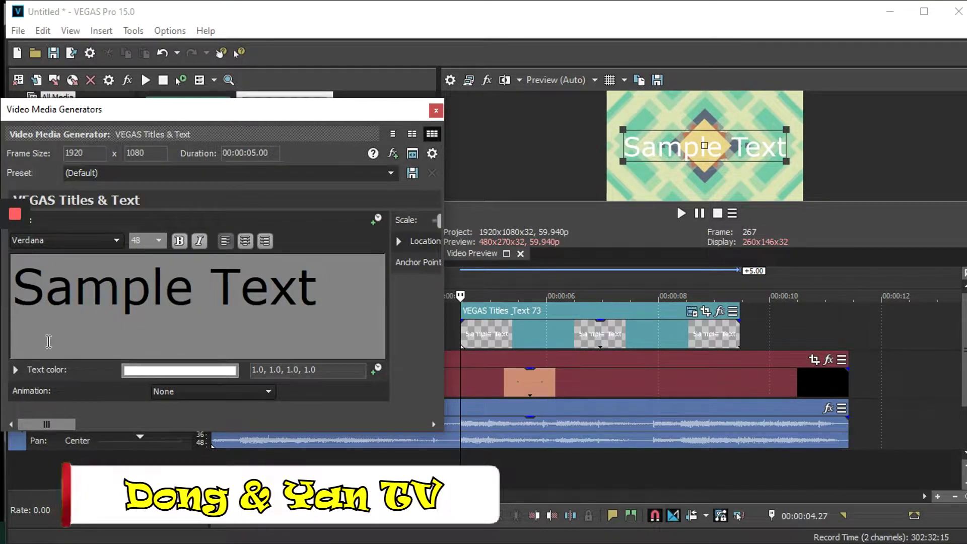
# Step: Replace the placeholder title text with "hello"
pyautogui.moveTo(323, 294); pyautogui.dragTo(108, 289)
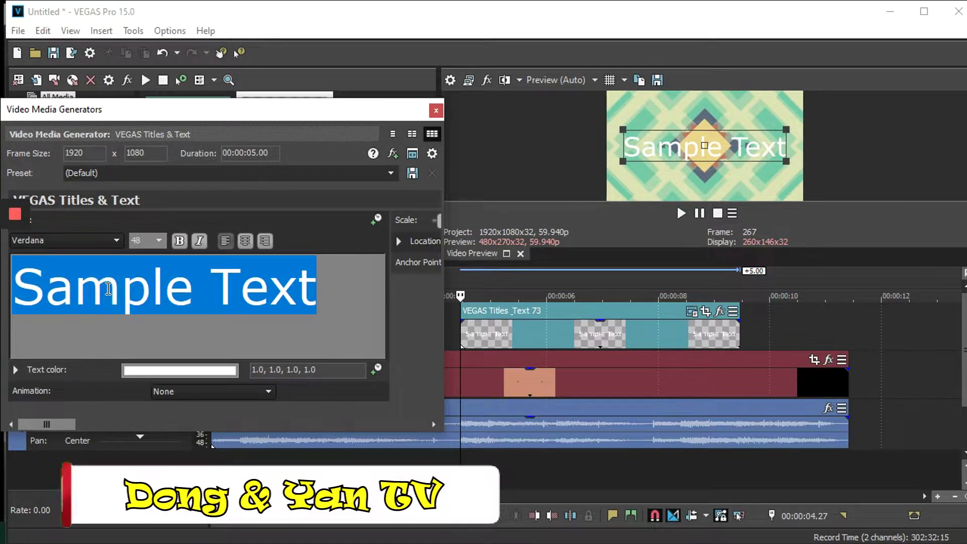
pyautogui.press('Delete')
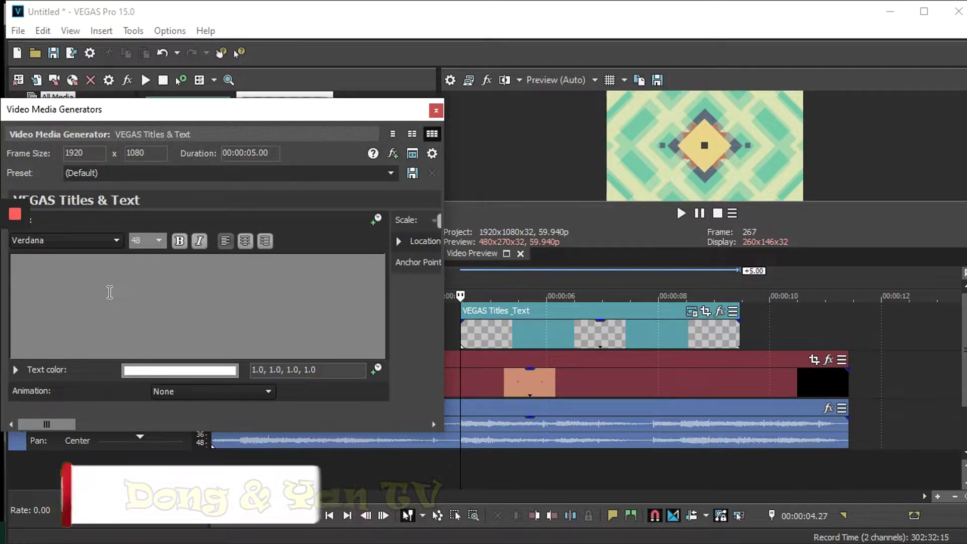
pyautogui.write('hello')
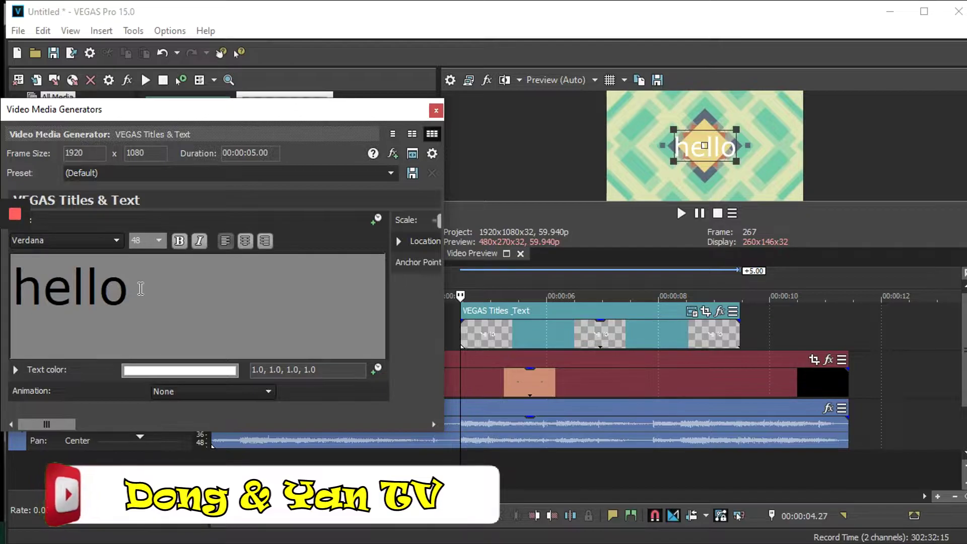
# Step: Try font sizes 12, 16 and 24 on the "hello" text and set it back to 48
pyautogui.moveTo(151, 287); pyautogui.dragTo(35, 291)
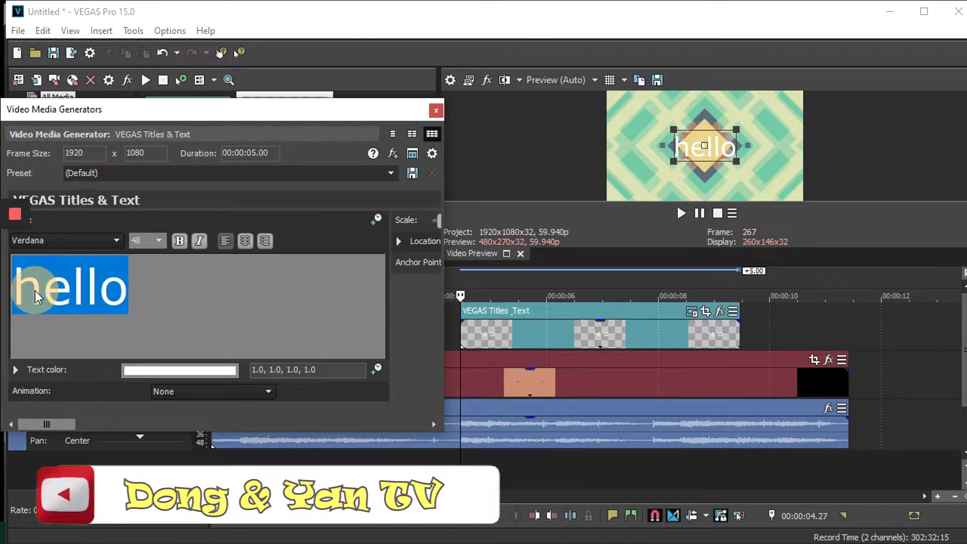
pyautogui.click(159, 242)
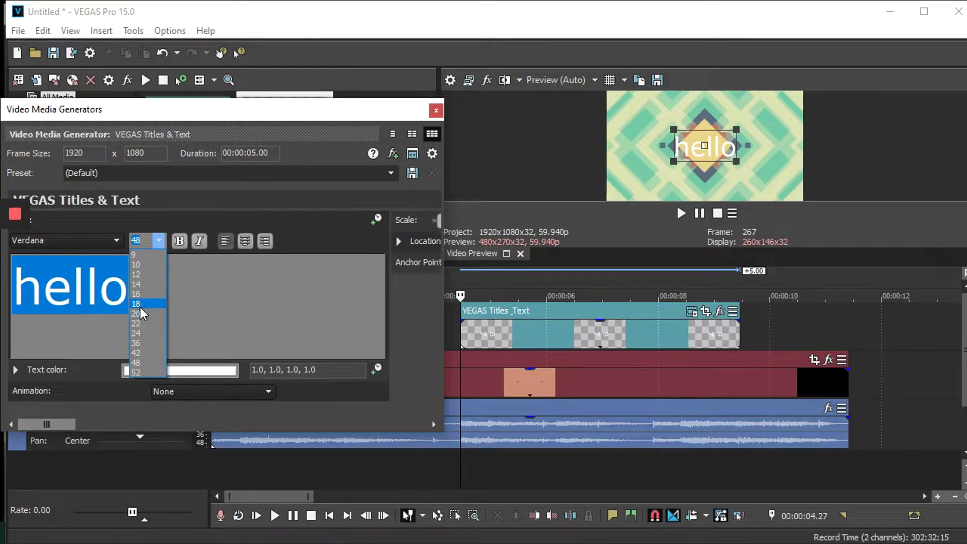
pyautogui.click(141, 274)
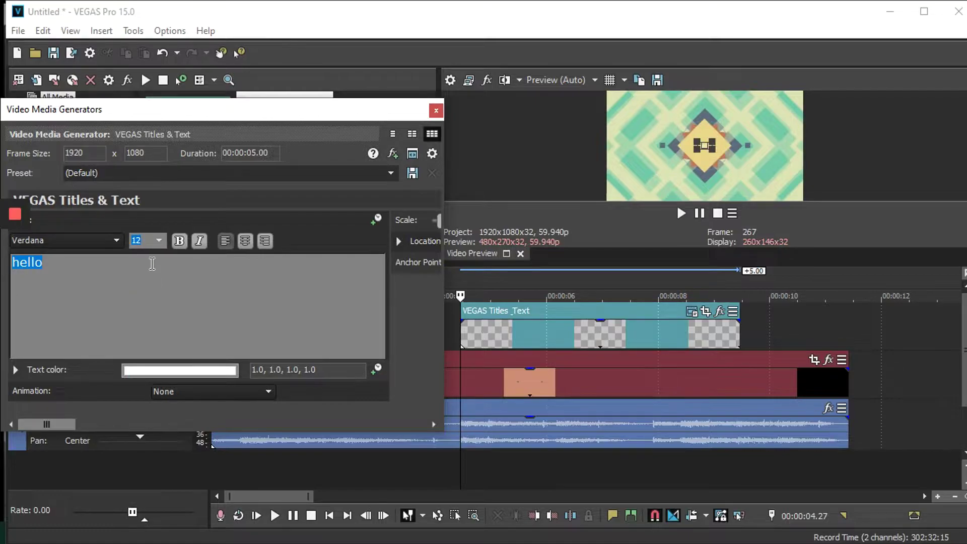
pyautogui.click(162, 246)
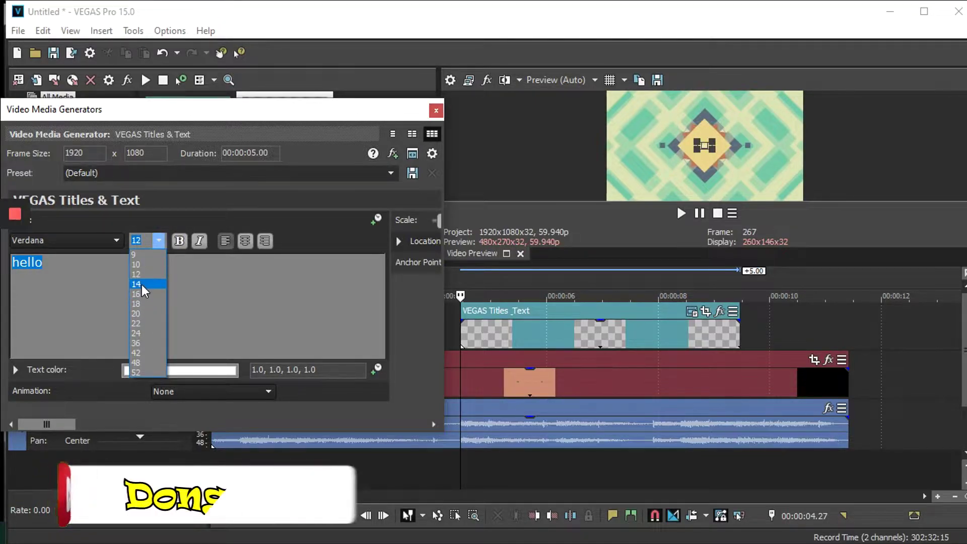
pyautogui.click(141, 280)
pyautogui.click(160, 246)
pyautogui.click(147, 286)
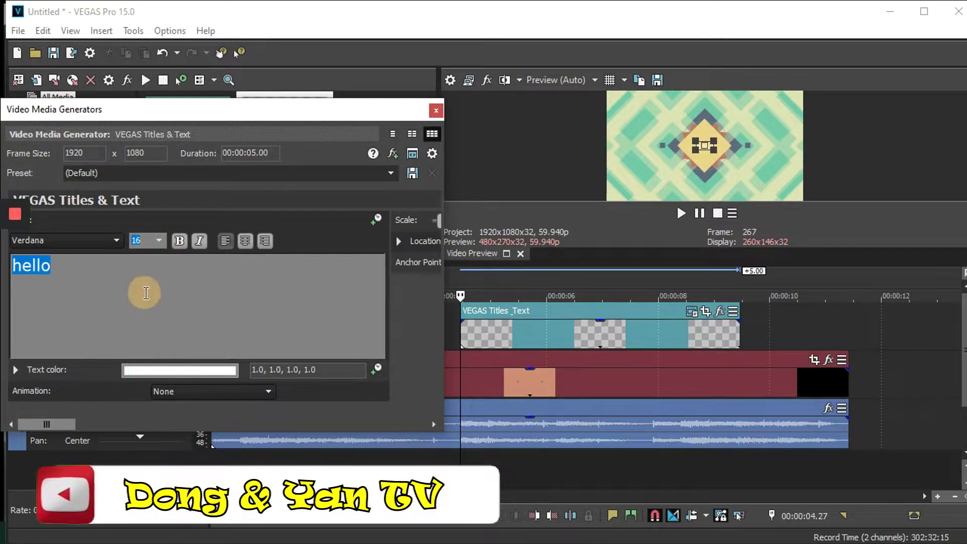
pyautogui.click(159, 242)
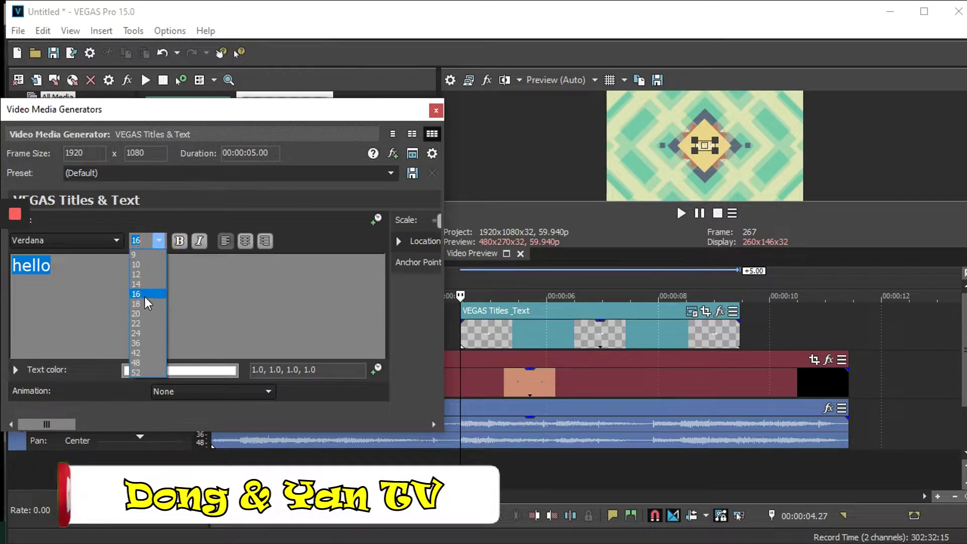
pyautogui.click(141, 333)
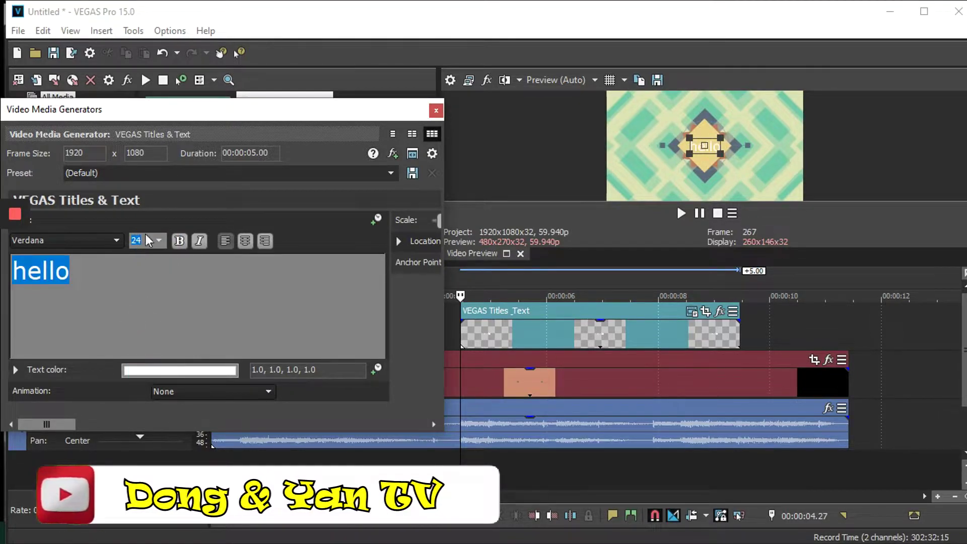
pyautogui.click(159, 246)
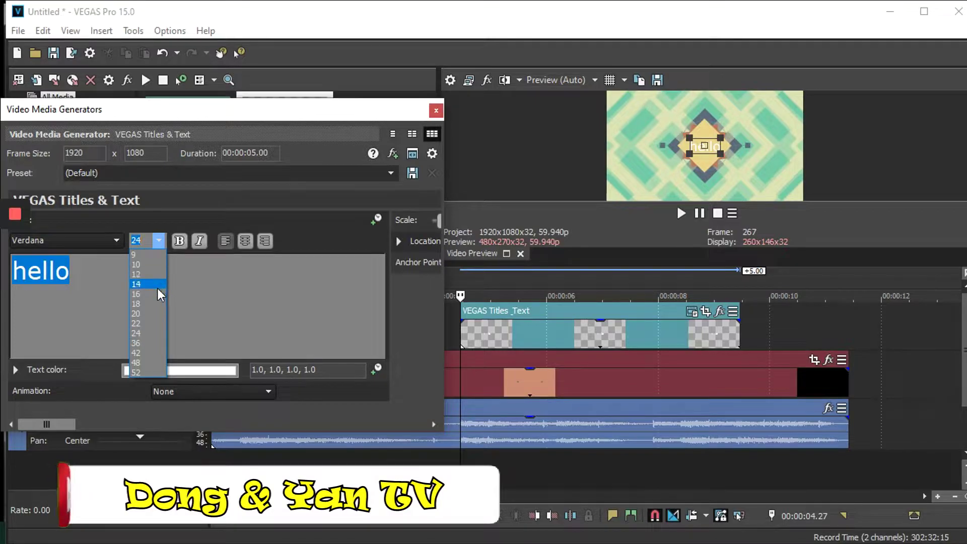
pyautogui.click(145, 362)
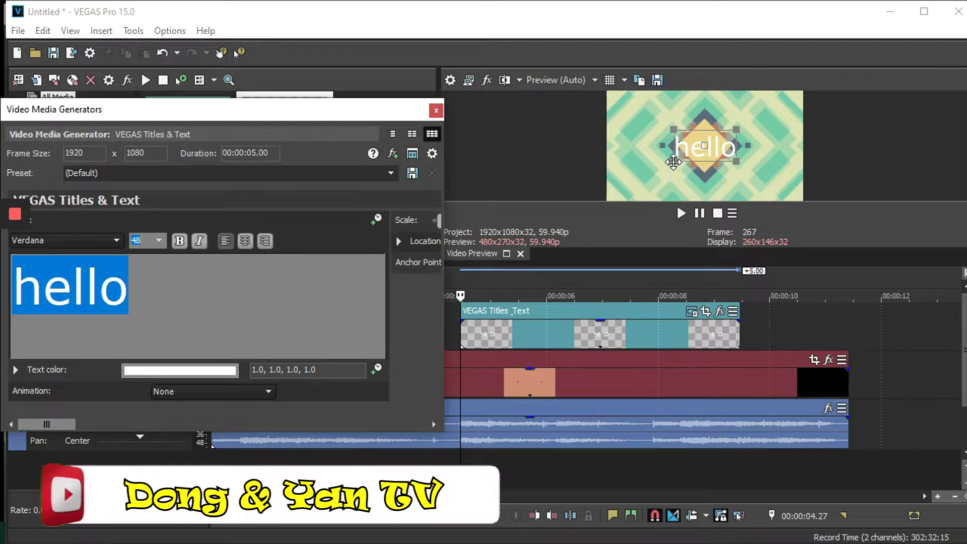
# Step: Scale the "hello" title to about 0.949 and move it to the lower-left corner of the frame, at about 0.21, 0.20
pyautogui.moveTo(673, 162)
pyautogui.mouseDown()
pyautogui.moveTo(641, 185)
pyautogui.moveTo(679, 167)
pyautogui.moveTo(643, 192)
pyautogui.moveTo(660, 171)
pyautogui.mouseUp()
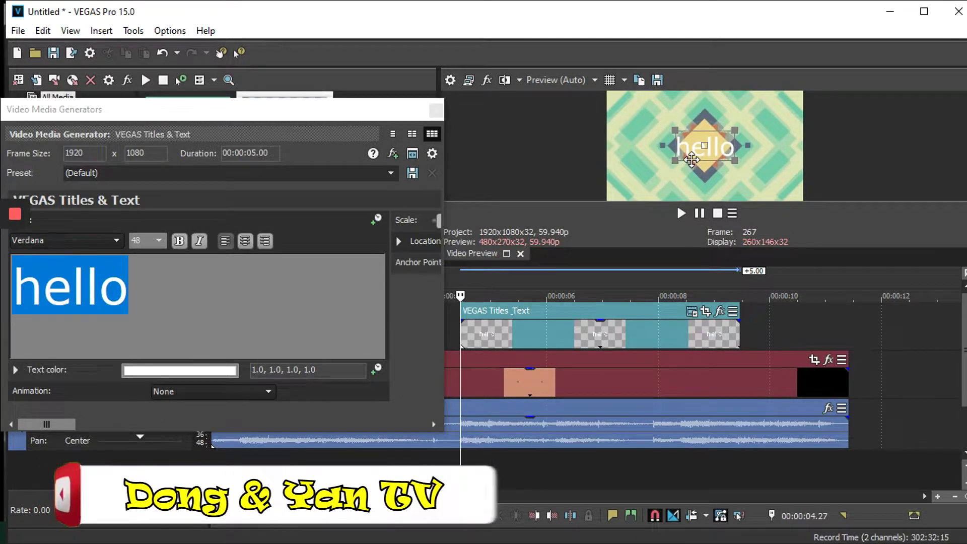
pyautogui.moveTo(684, 160); pyautogui.dragTo(634, 187)
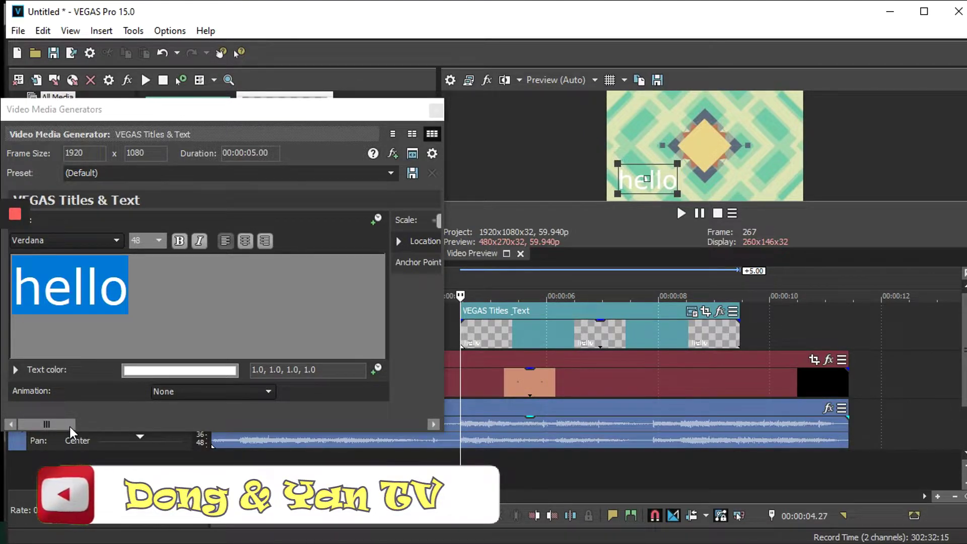
# Step: Give the "hello" title a near-black outline (0.0, 0.0, 0.02, 1.0) with a width of about 8.844
pyautogui.moveTo(69, 427); pyautogui.dragTo(421, 425)
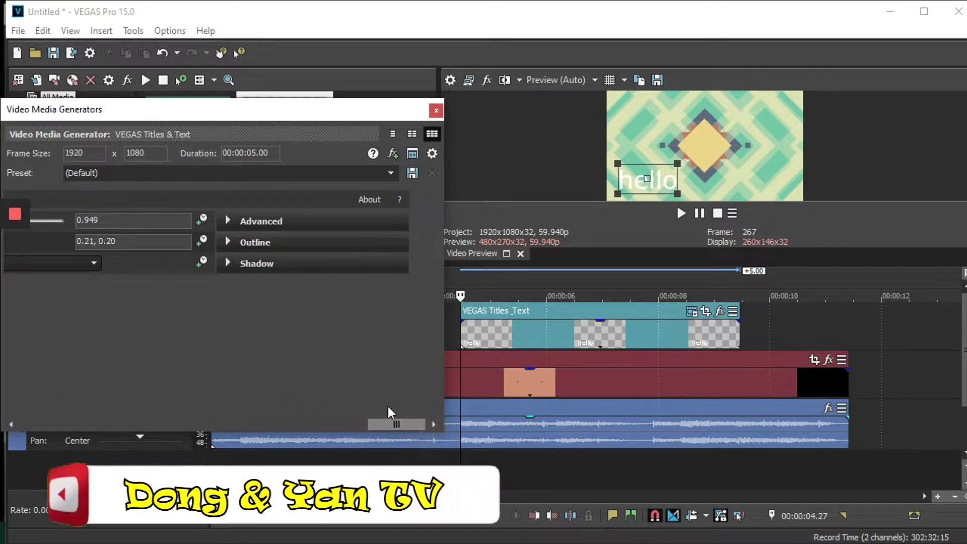
pyautogui.click(227, 240)
pyautogui.moveTo(210, 424); pyautogui.dragTo(345, 424)
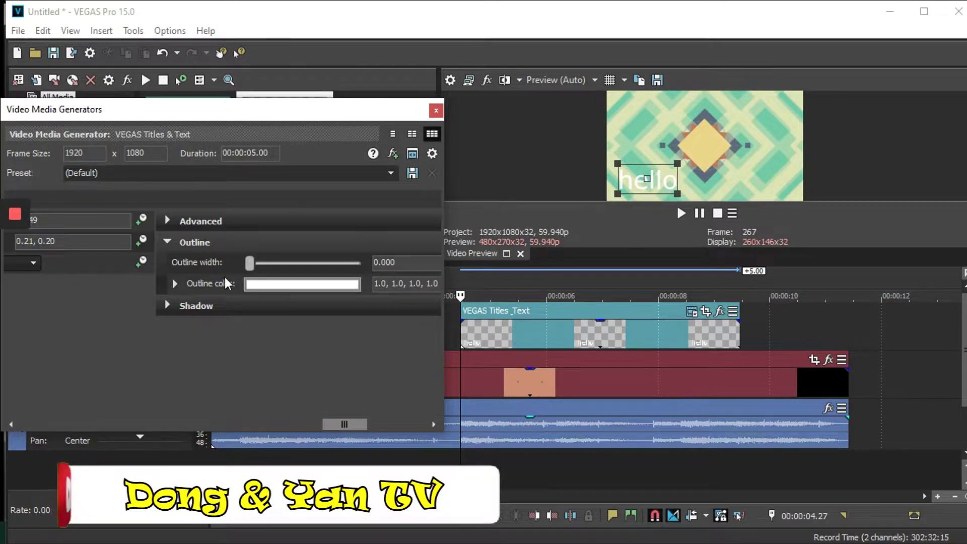
pyautogui.click(280, 285)
pyautogui.click(328, 321)
pyautogui.moveTo(321, 354)
pyautogui.mouseDown()
pyautogui.moveTo(333, 456)
pyautogui.moveTo(324, 466)
pyautogui.moveTo(320, 459)
pyautogui.mouseUp()
pyautogui.moveTo(349, 321)
pyautogui.mouseDown()
pyautogui.moveTo(342, 482)
pyautogui.moveTo(252, 455)
pyautogui.moveTo(172, 464)
pyautogui.mouseUp()
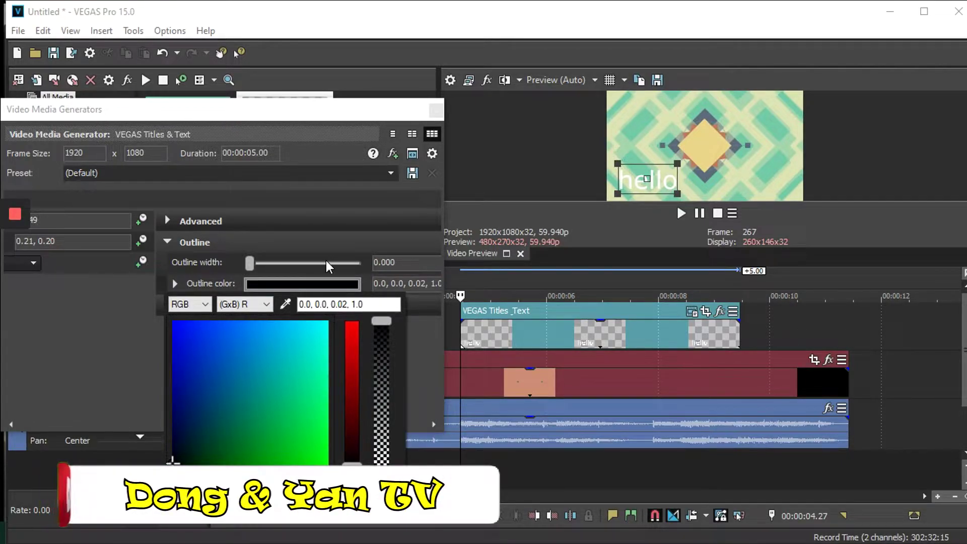
pyautogui.click(250, 264)
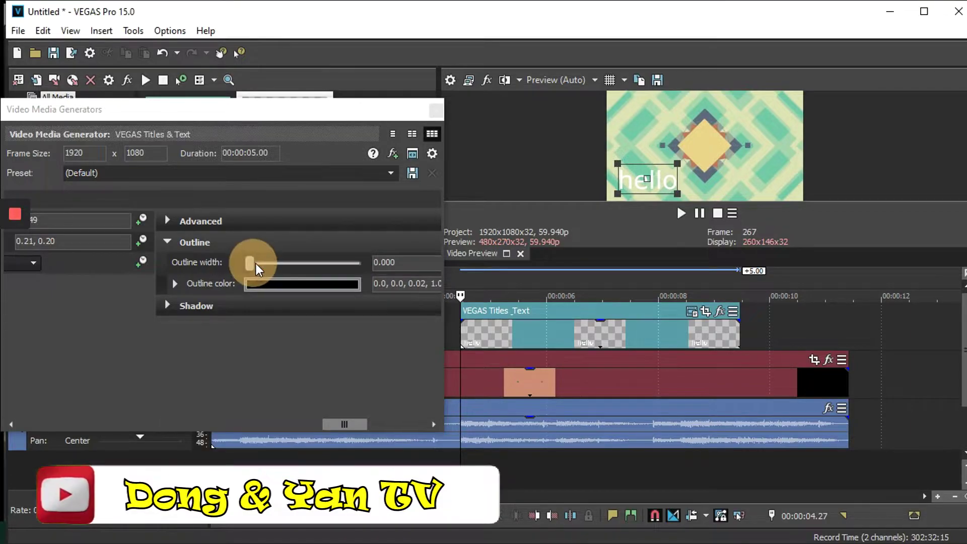
pyautogui.moveTo(251, 264); pyautogui.dragTo(350, 274)
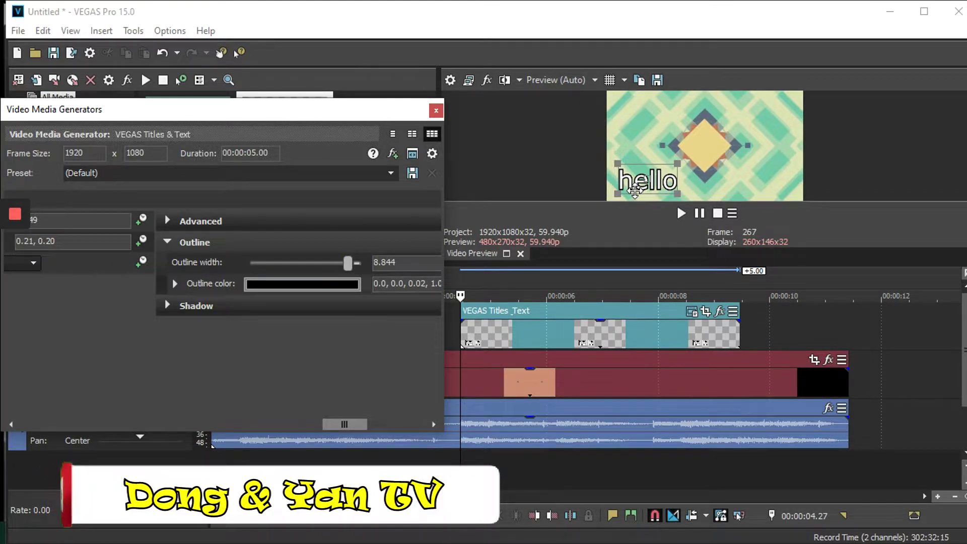
# Step: Change the "hello" text color from white to yellow (1.0, 0.96, 0.13, 1.0)
pyautogui.moveTo(356, 425); pyautogui.dragTo(44, 424)
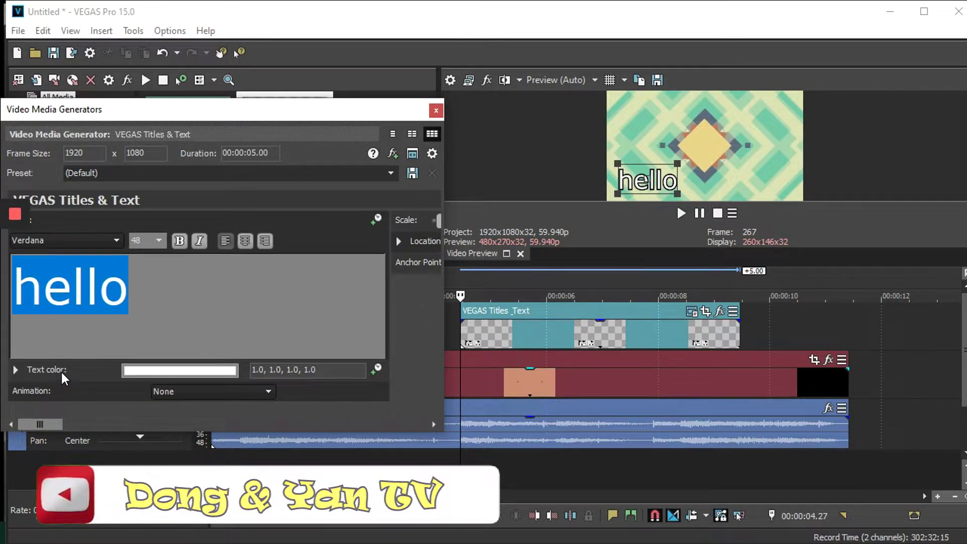
pyautogui.click(145, 370)
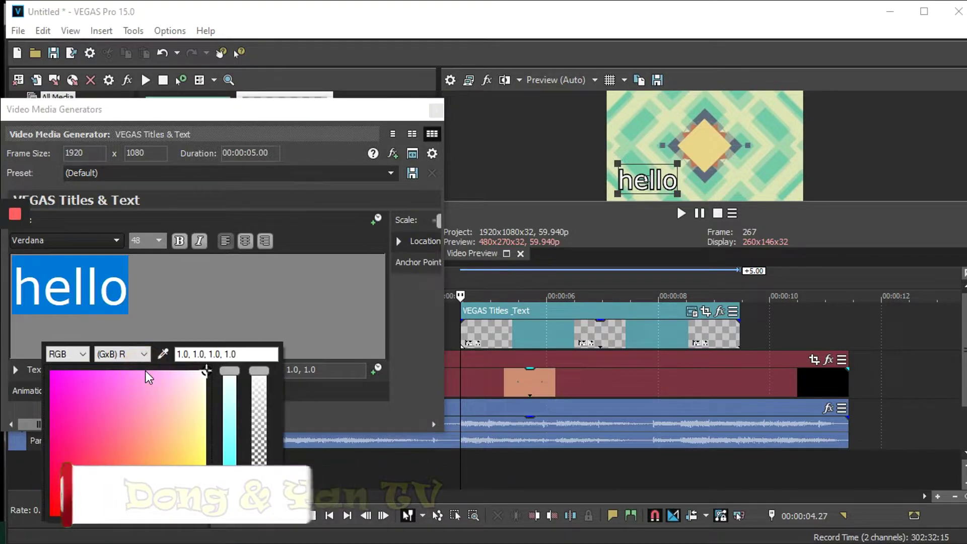
pyautogui.moveTo(206, 371); pyautogui.dragTo(201, 497)
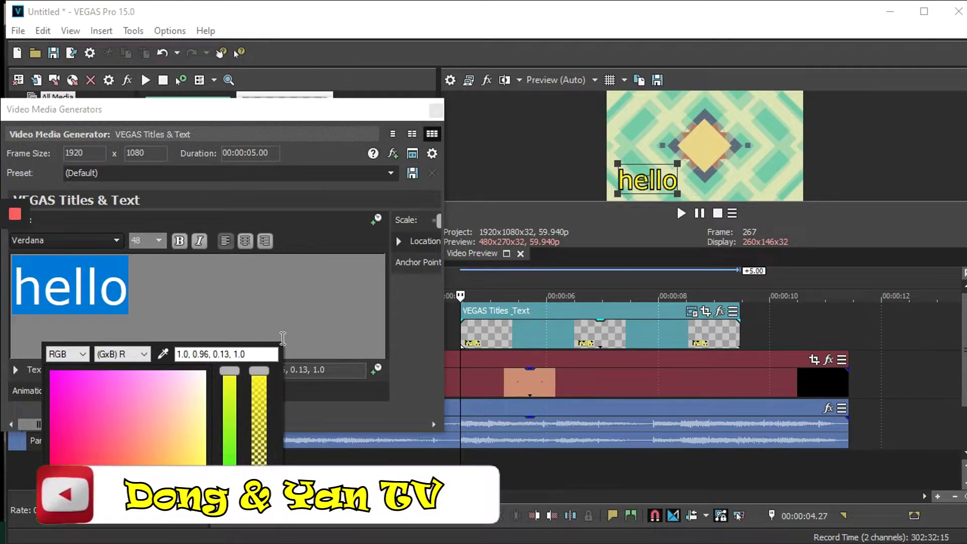
pyautogui.click(364, 288)
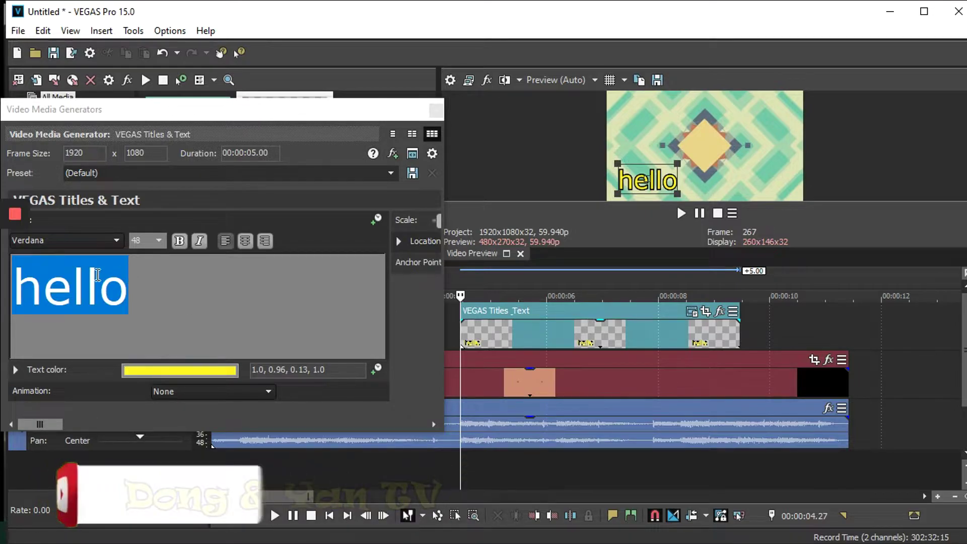
# Step: Browse the available fonts and set the "hello" text to Ravie
pyautogui.click(117, 243)
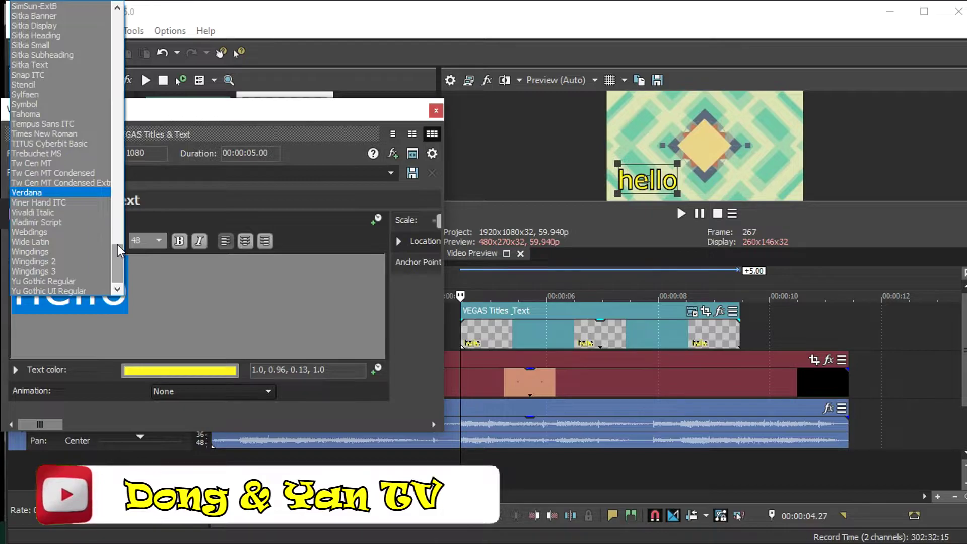
pyautogui.scroll(20, 117, 244)
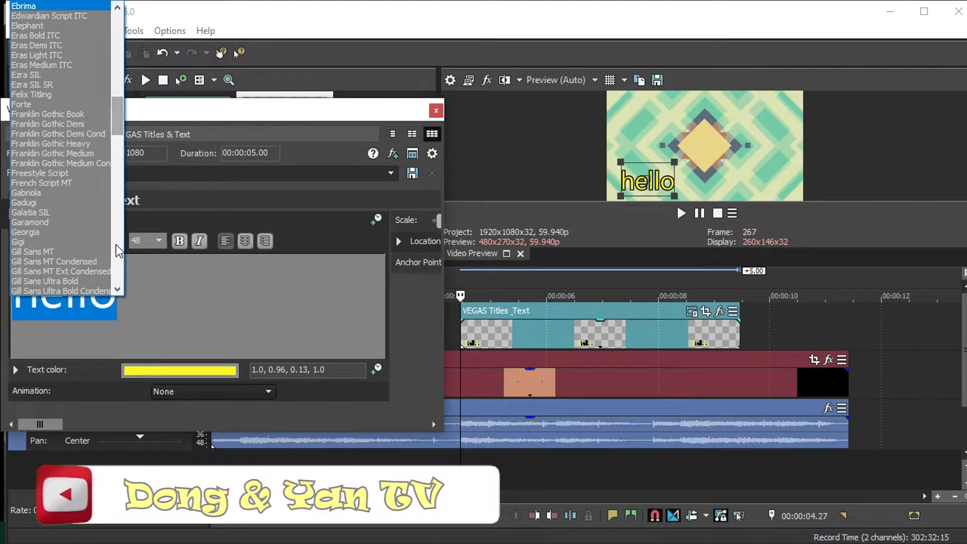
pyautogui.scroll(-20, 117, 244)
pyautogui.moveTo(120, 222); pyautogui.dragTo(121, 235)
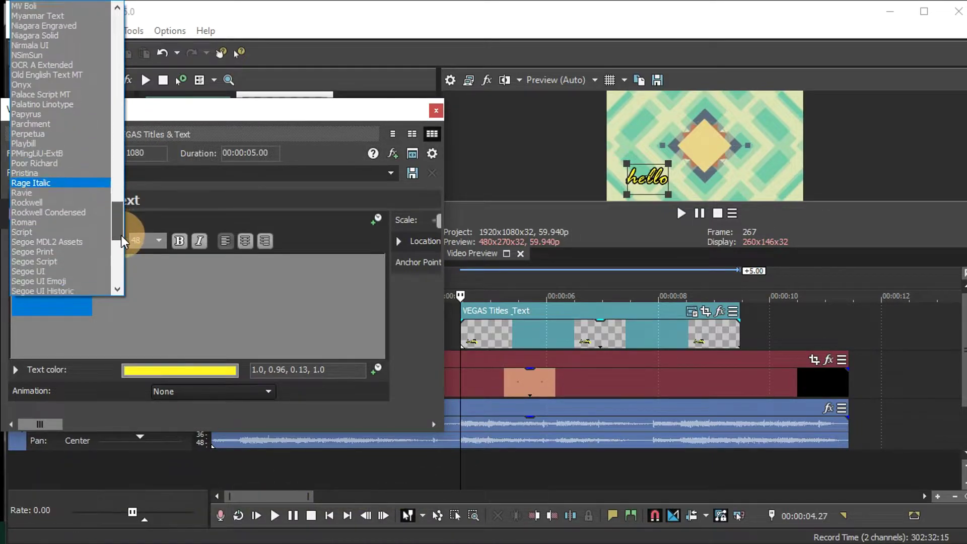
pyautogui.click(31, 195)
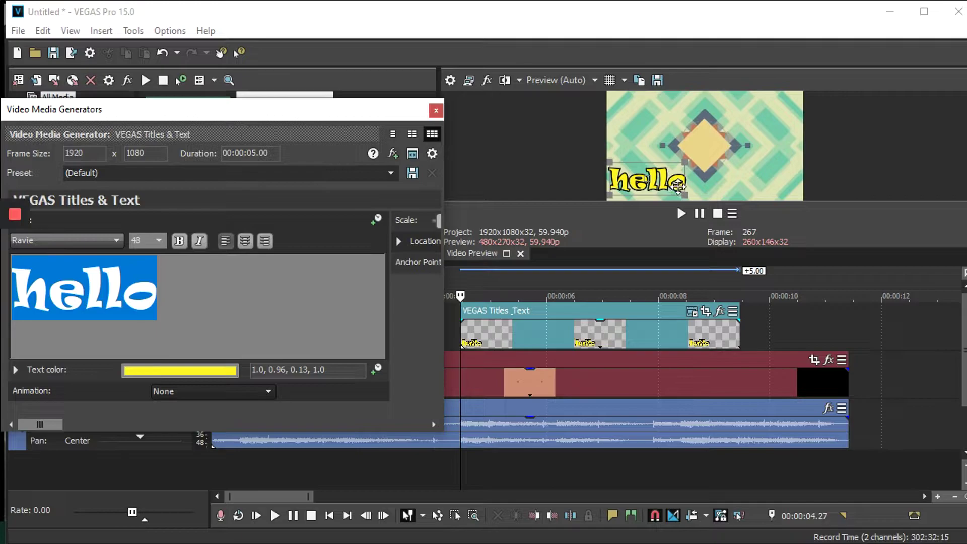
# Step: Move the "hello" title to the lower center of the frame and play the timeline from 00:00:02.56 to check it
pyautogui.moveTo(644, 184); pyautogui.dragTo(707, 180)
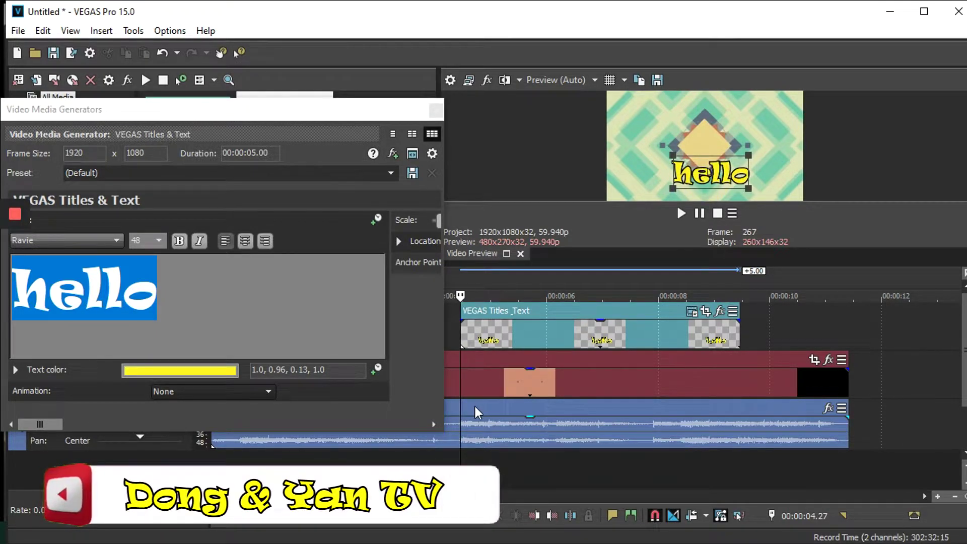
pyautogui.click(435, 107)
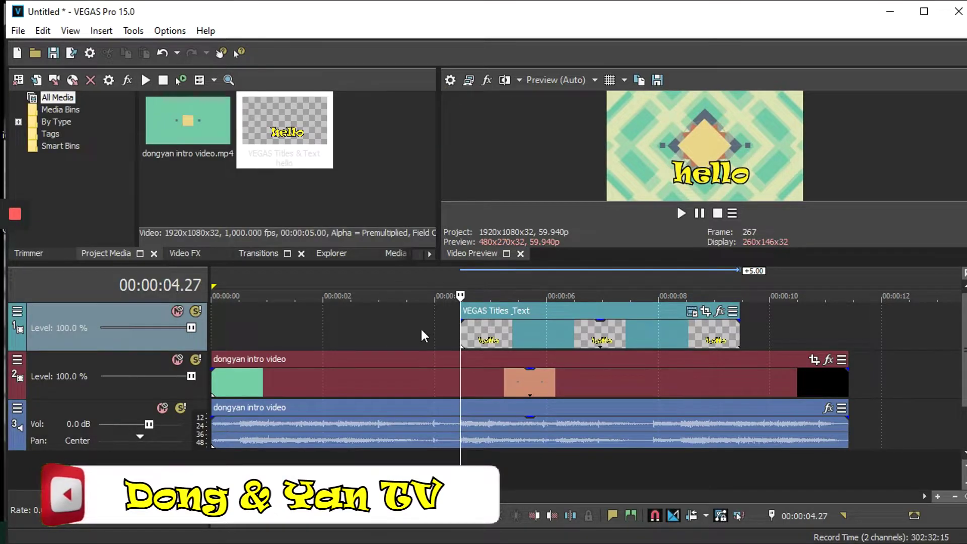
pyautogui.click(375, 326)
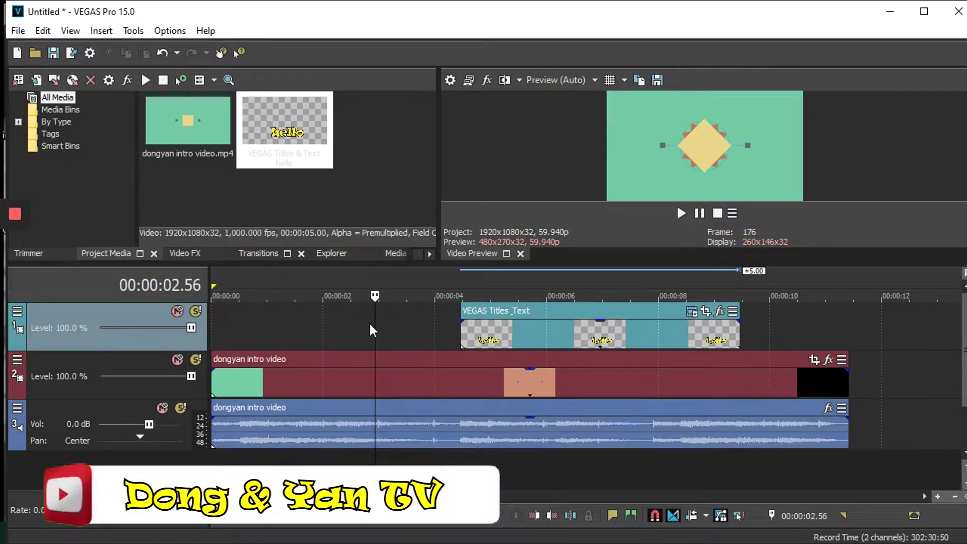
pyautogui.press('space')
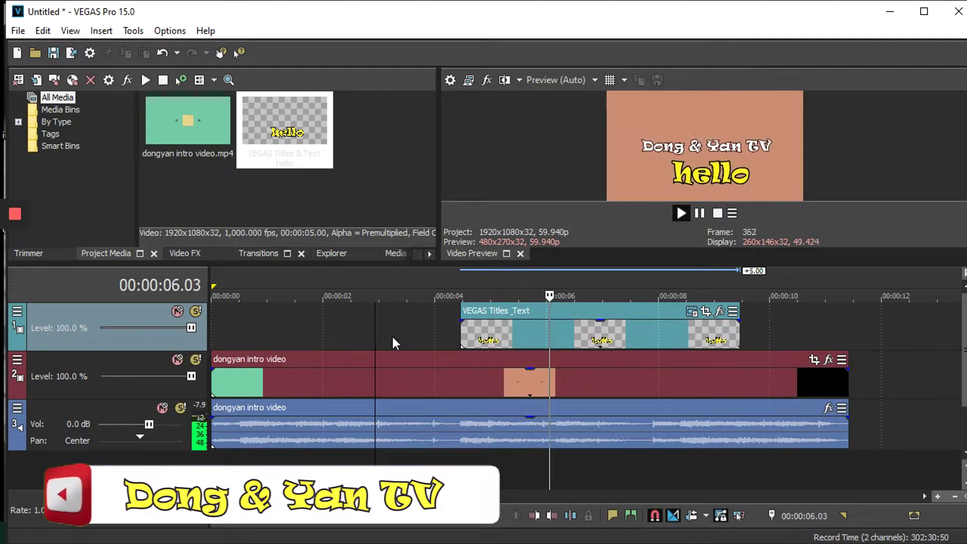
pyautogui.press('space')
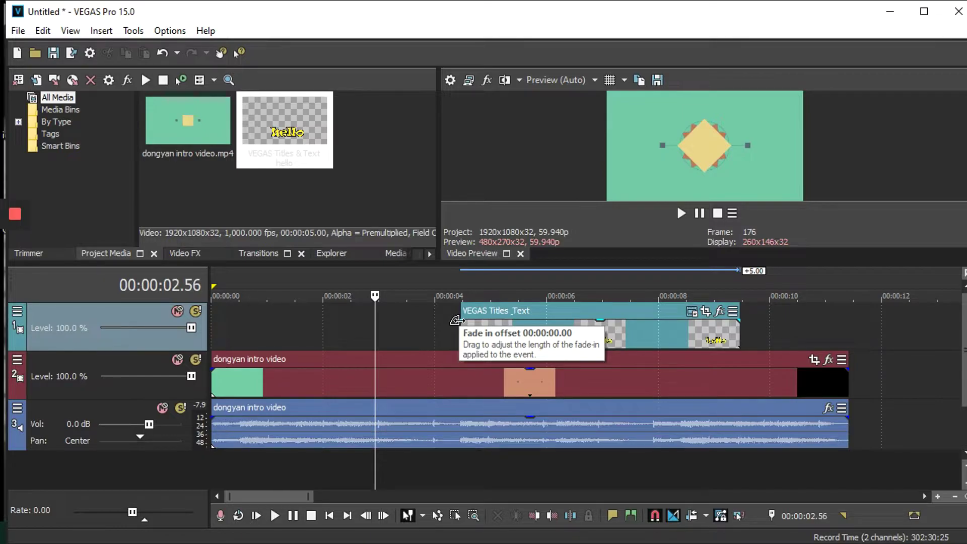
# Step: Add a fade-in of about 00:00:00.59 to the start of the title event
pyautogui.click(456, 321)
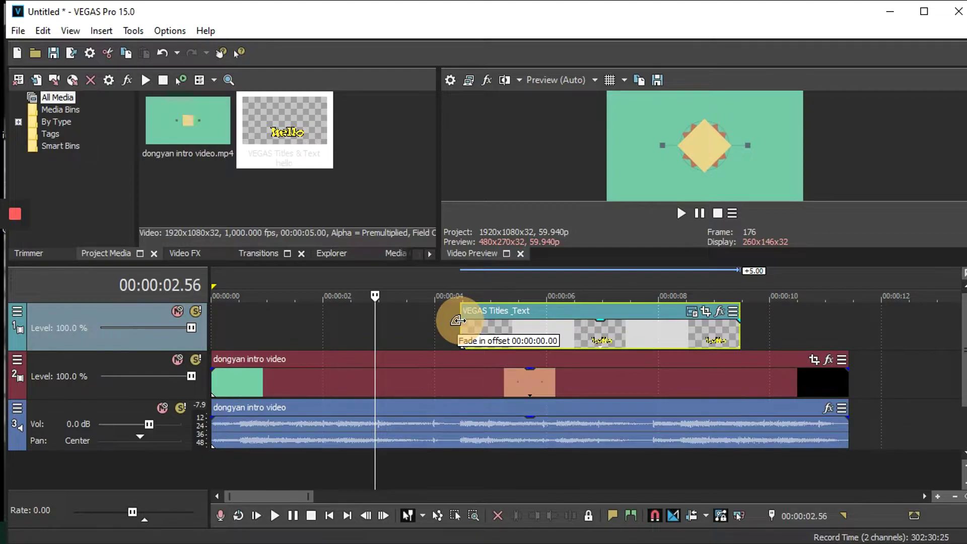
pyautogui.moveTo(456, 321); pyautogui.dragTo(512, 320)
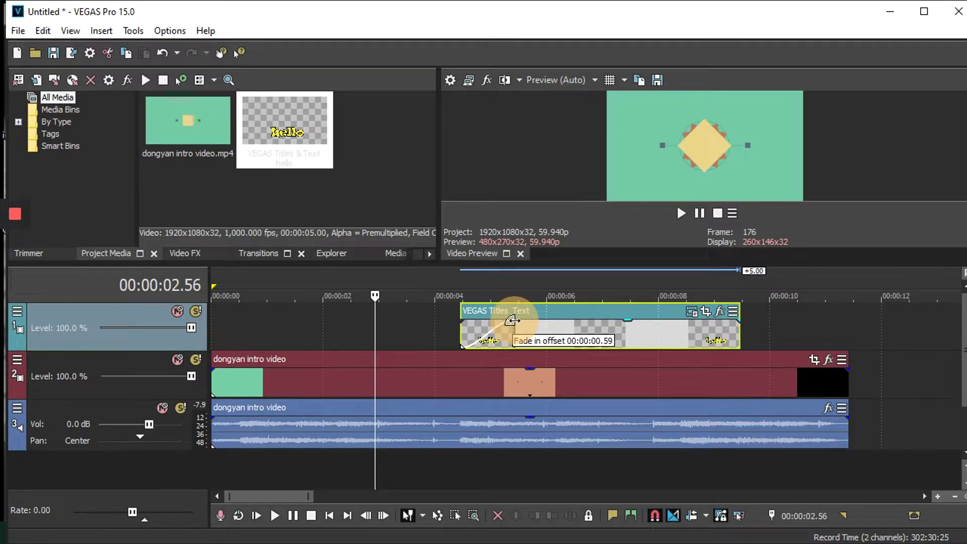
pyautogui.moveTo(511, 320); pyautogui.dragTo(512, 320)
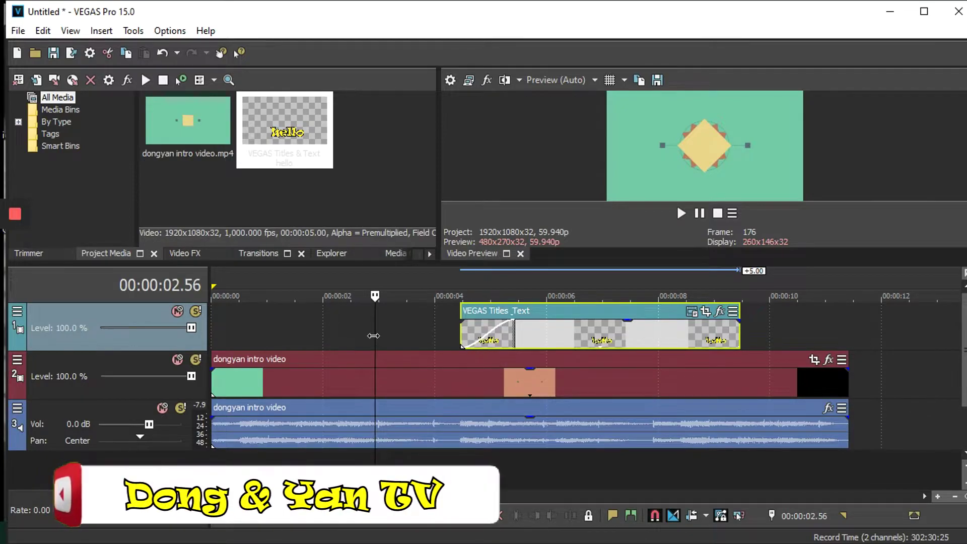
# Step: Play the timeline repeatedly from 00:00:03.25 to review the title's fade-in
pyautogui.click(401, 332)
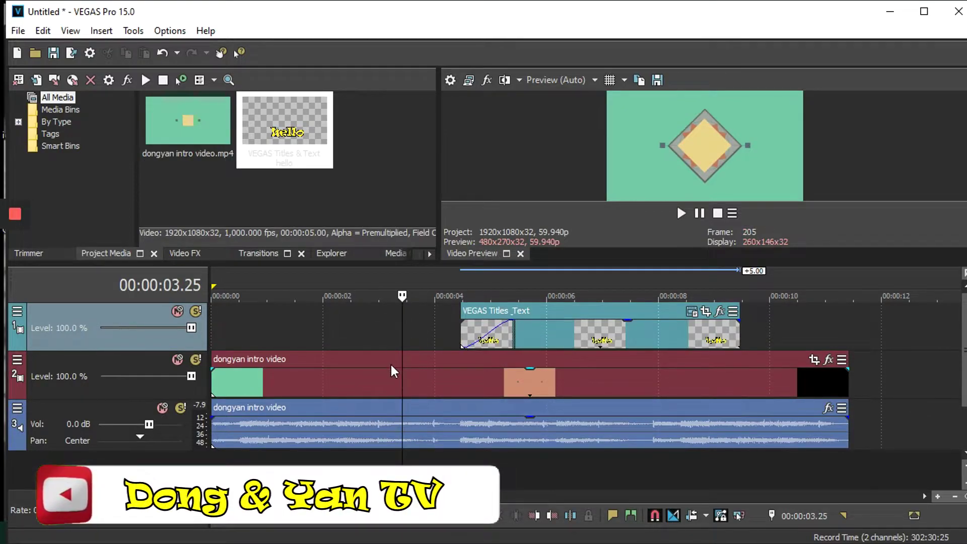
pyautogui.press('space')
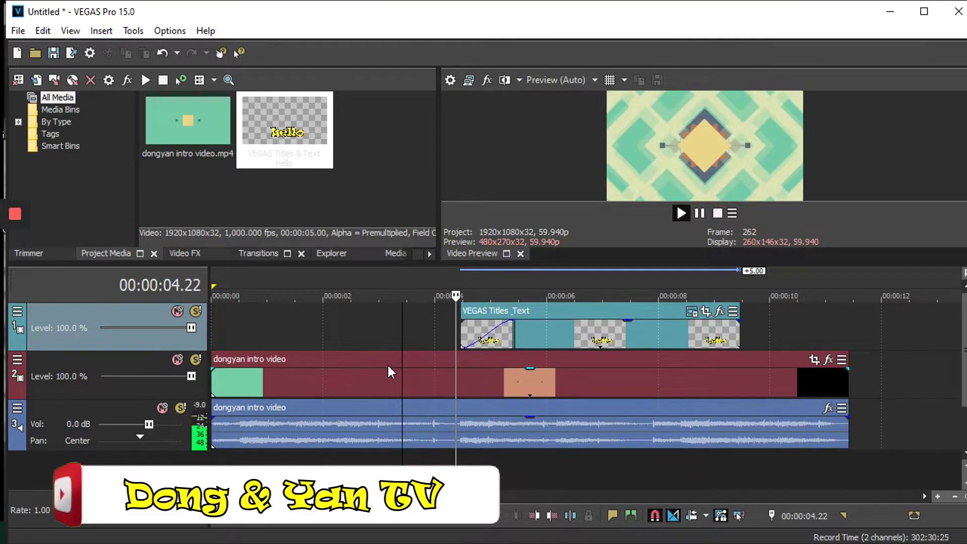
pyautogui.press('space')
pyautogui.press('space')
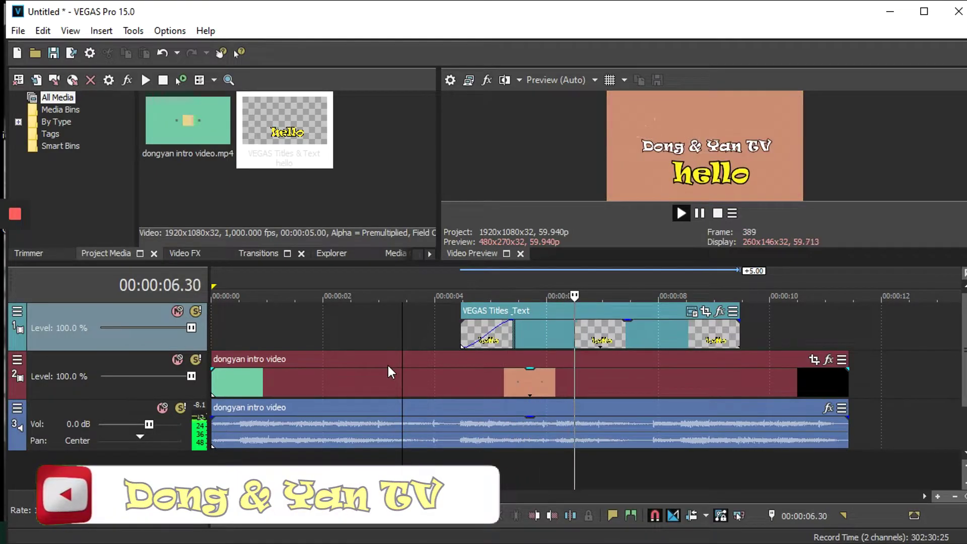
pyautogui.press('space')
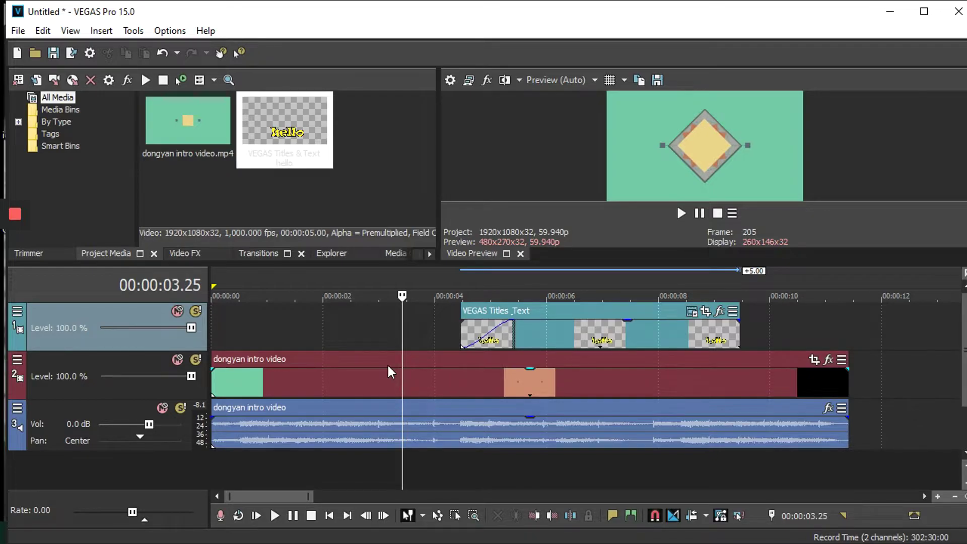
pyautogui.press('space')
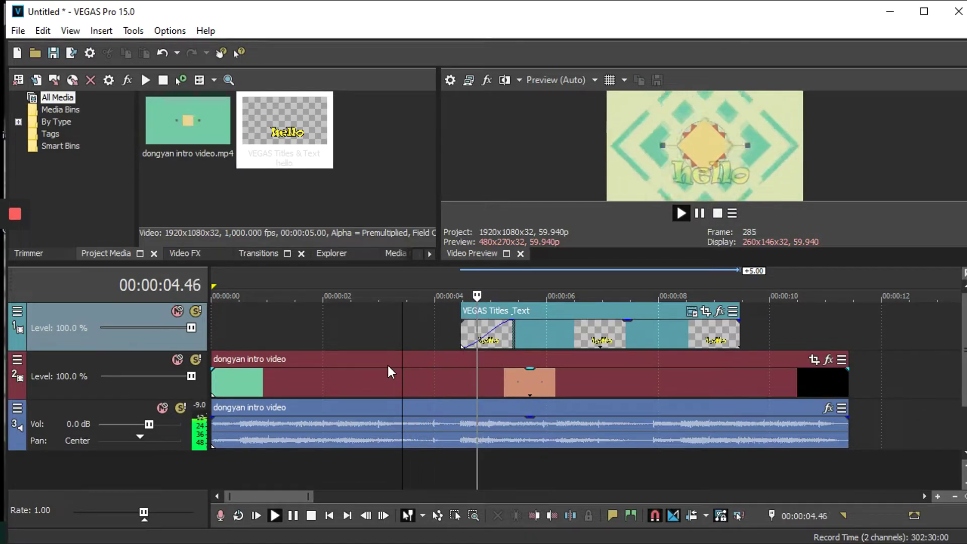
pyautogui.press('space')
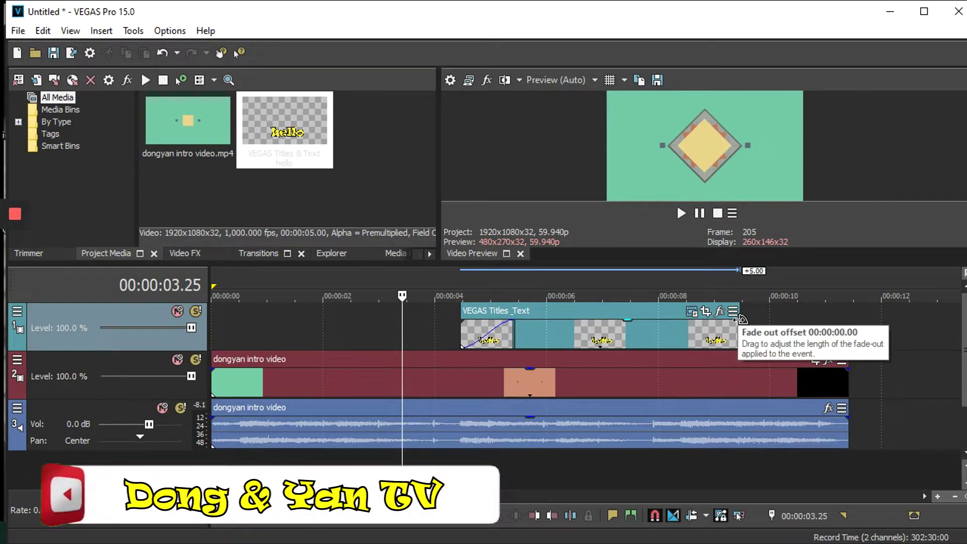
# Step: Add a fade-out to the end of the title event, about as long as its fade-in, and play it back from 00:00:04.08
pyautogui.moveTo(739, 319); pyautogui.dragTo(687, 323)
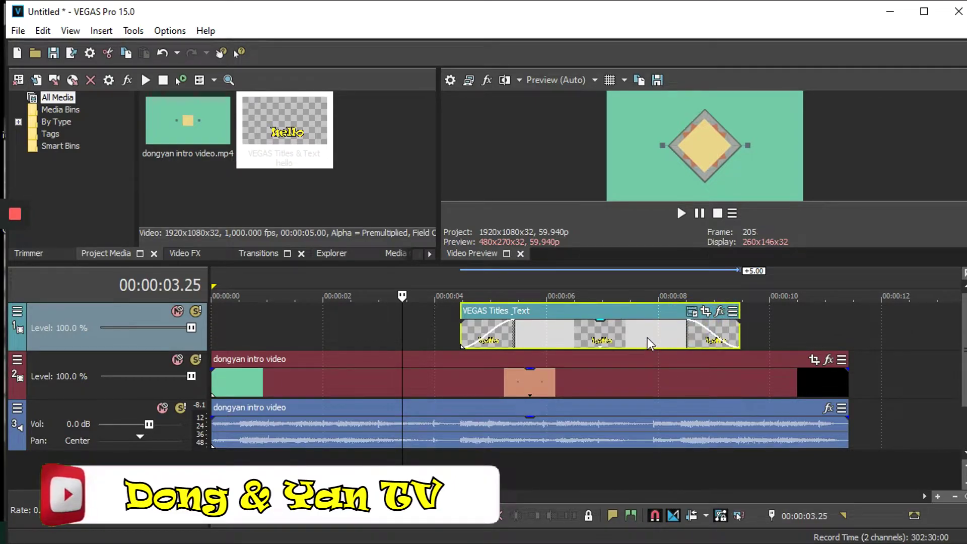
pyautogui.click(648, 337)
pyautogui.click(443, 332)
pyautogui.press('space')
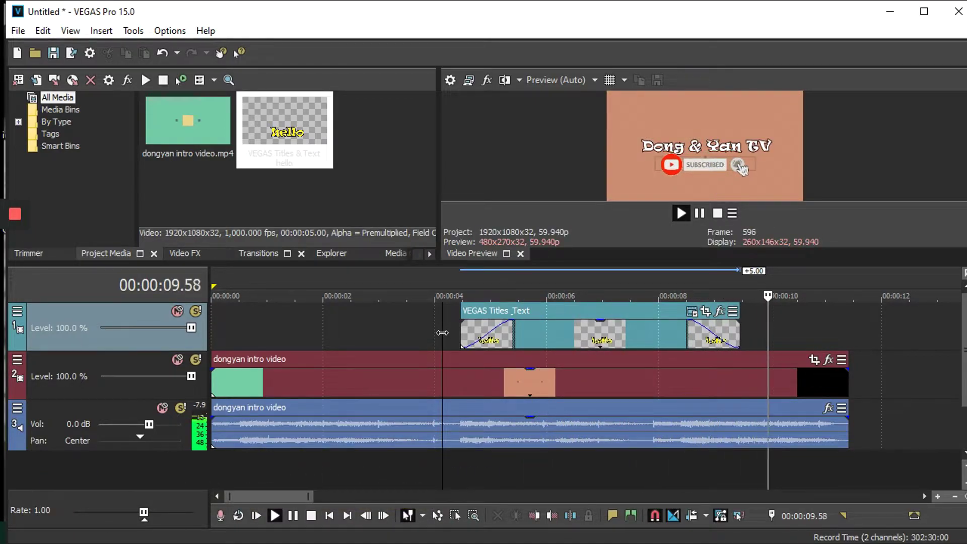
pyautogui.press('space')
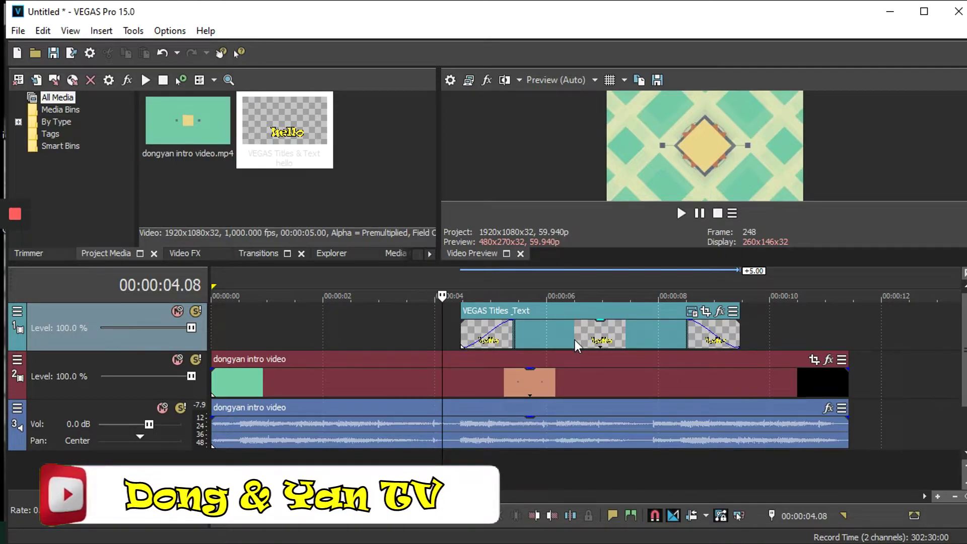
# Step: Set the time selection to the full length of the intro video event
pyautogui.doubleClick(573, 379)
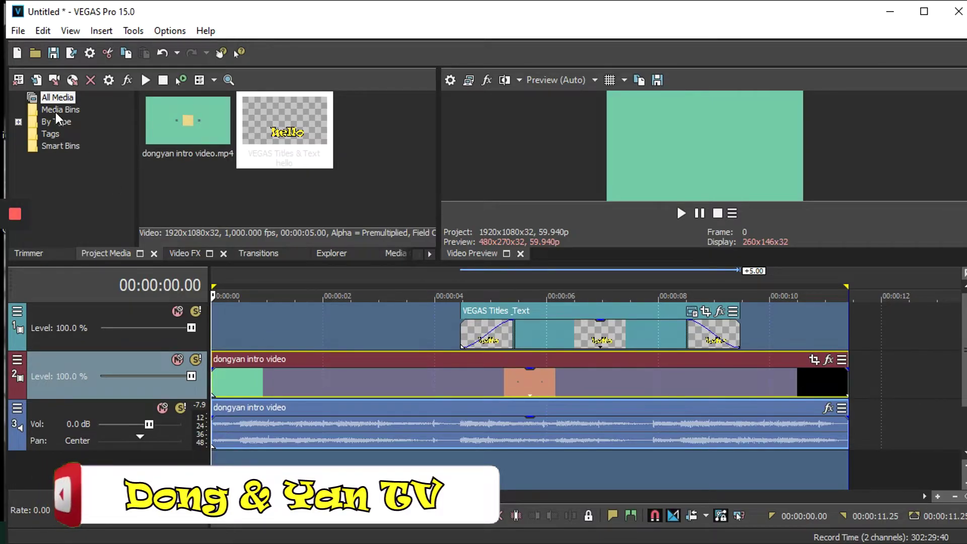
pyautogui.click(17, 30)
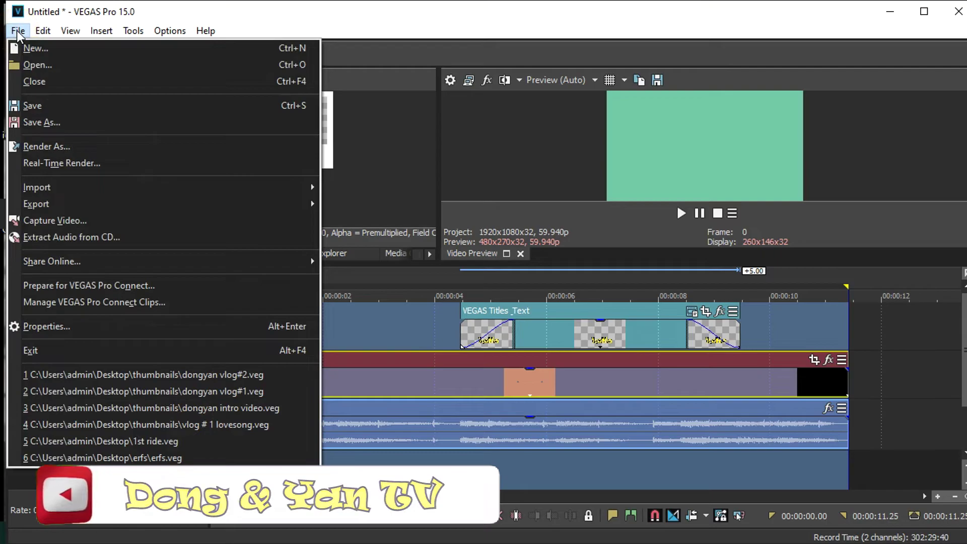
pyautogui.click(38, 149)
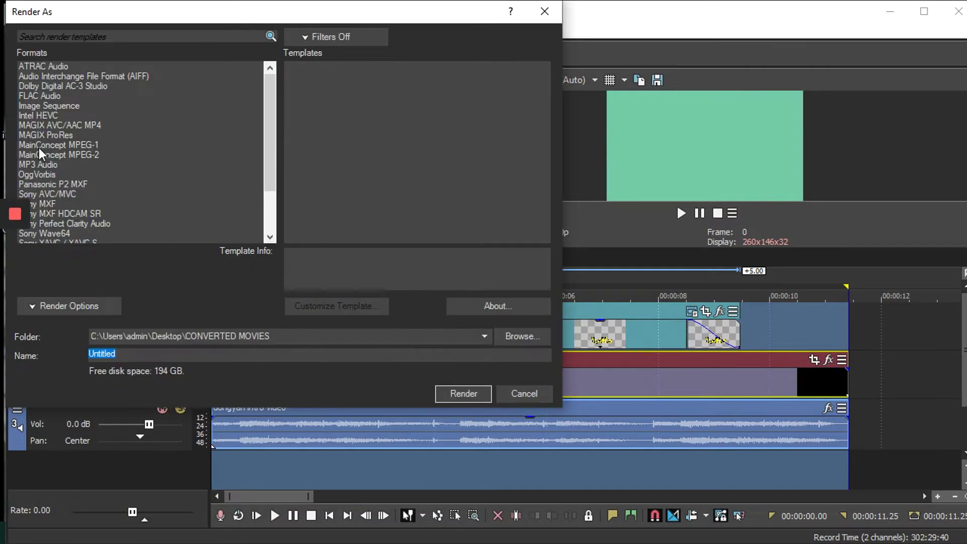
pyautogui.click(544, 12)
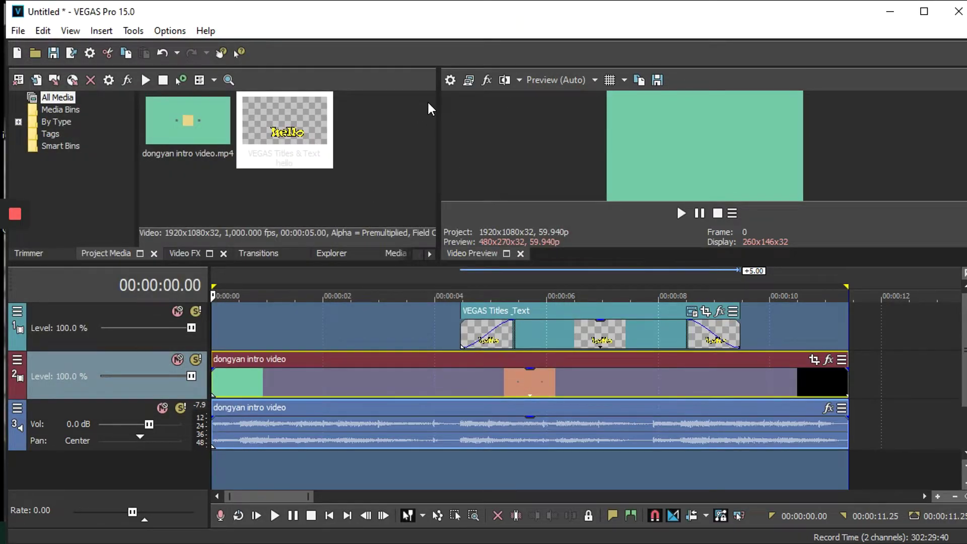
# Step: Set the project's frame rate to 60 fps, keep the 8-bit pixel format, and apply the project properties
pyautogui.click(448, 82)
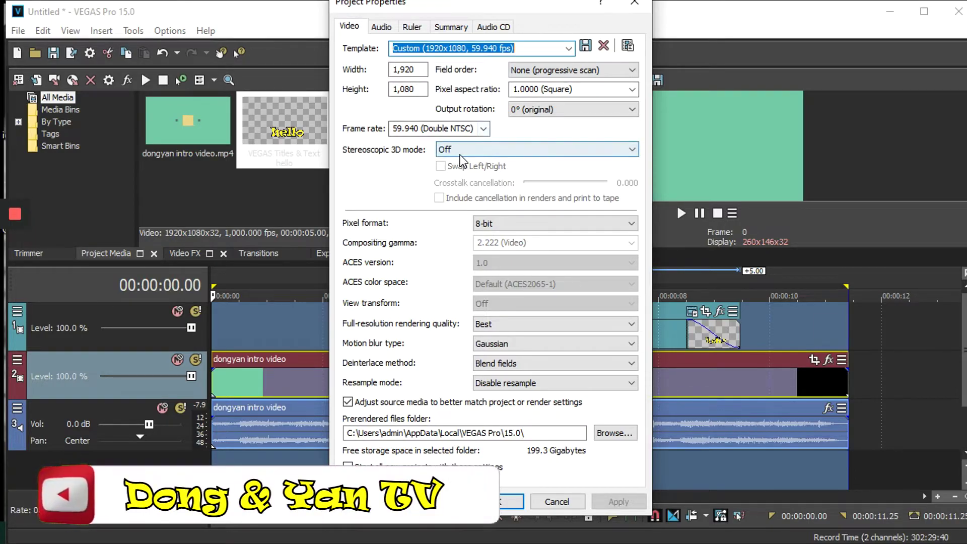
pyautogui.click(483, 131)
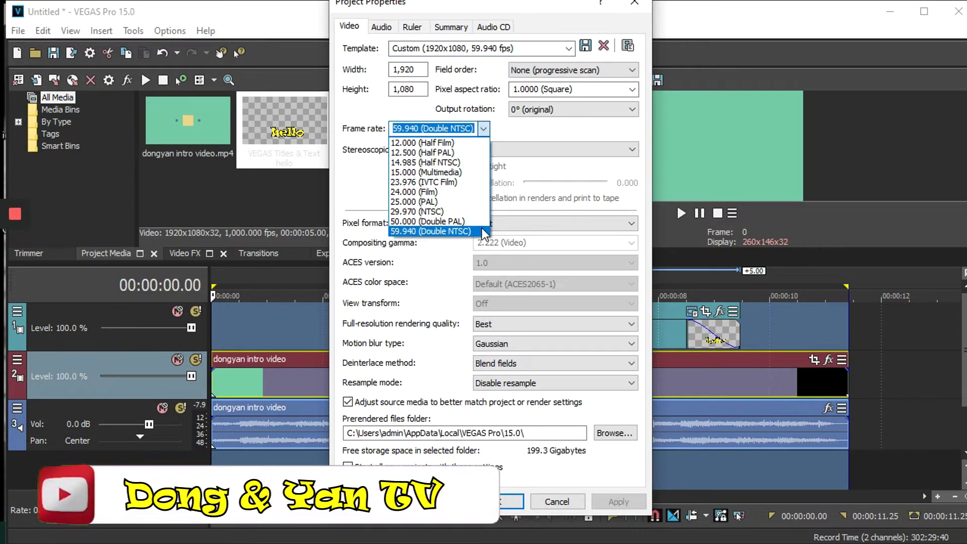
pyautogui.write('60')
pyautogui.click(517, 132)
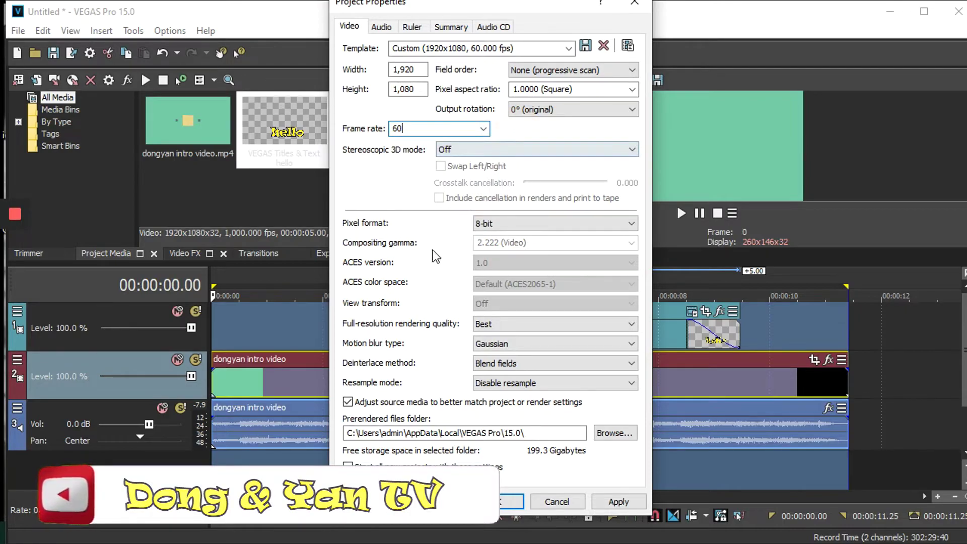
pyautogui.click(615, 502)
pyautogui.click(633, 223)
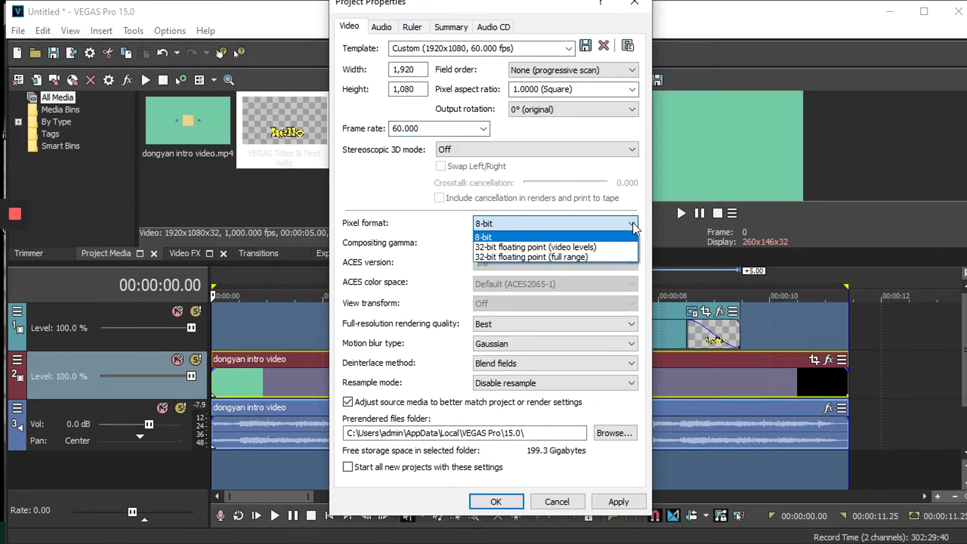
pyautogui.click(633, 223)
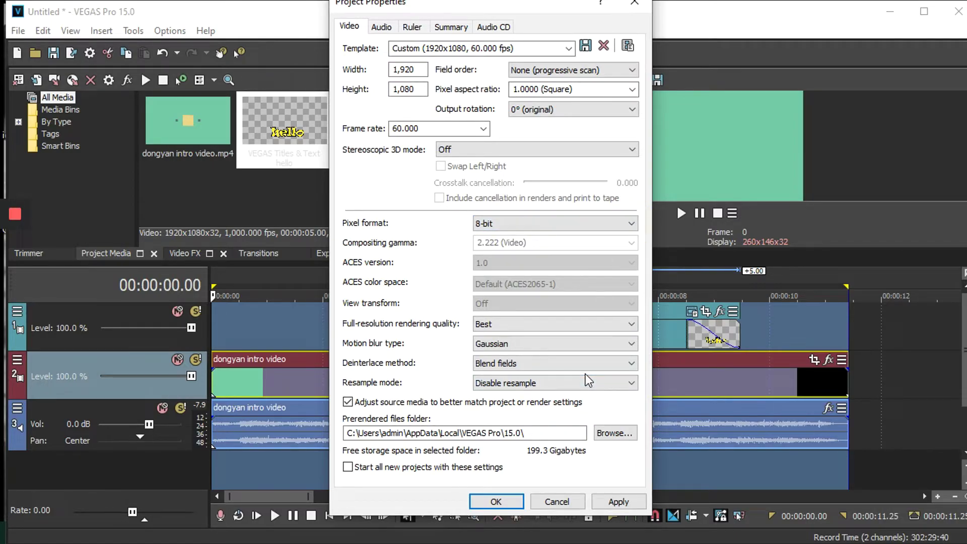
pyautogui.click(611, 502)
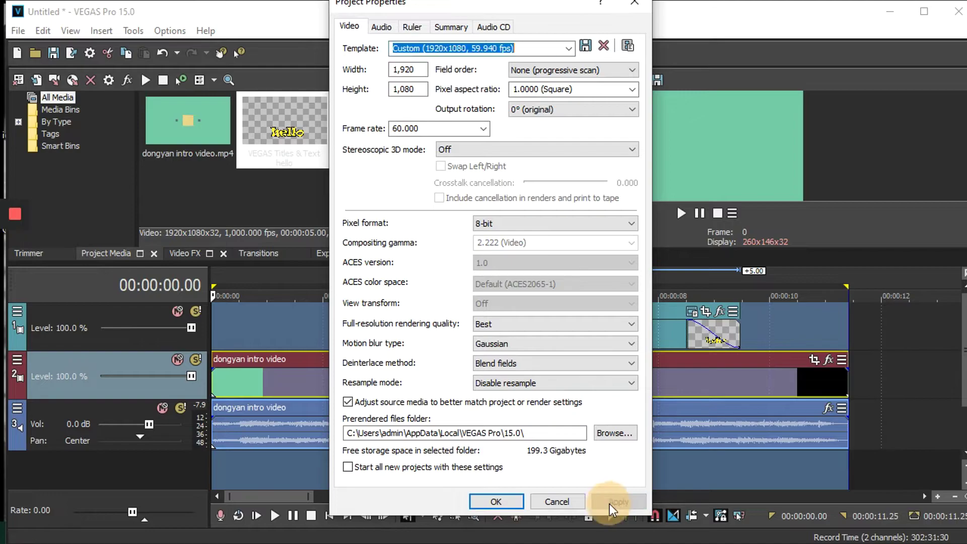
# Step: Close the project properties and set up a render with the Sony AVC/MVC format and its Internet 1920x1080-30p template
pyautogui.click(494, 502)
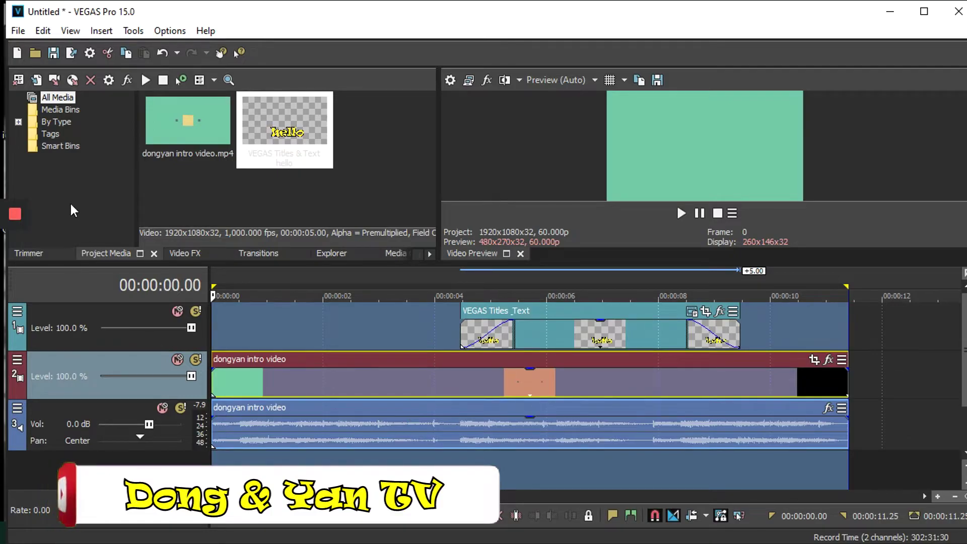
pyautogui.click(19, 31)
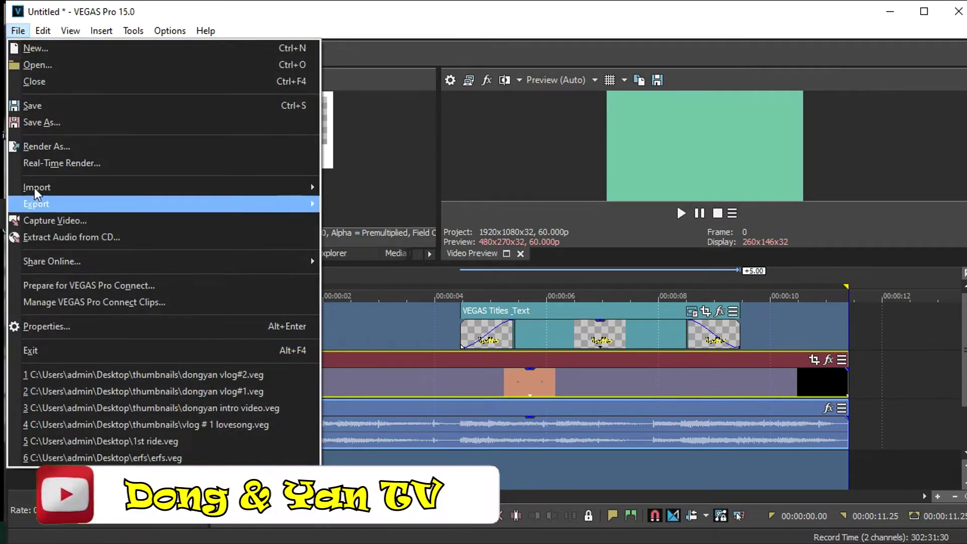
pyautogui.click(43, 146)
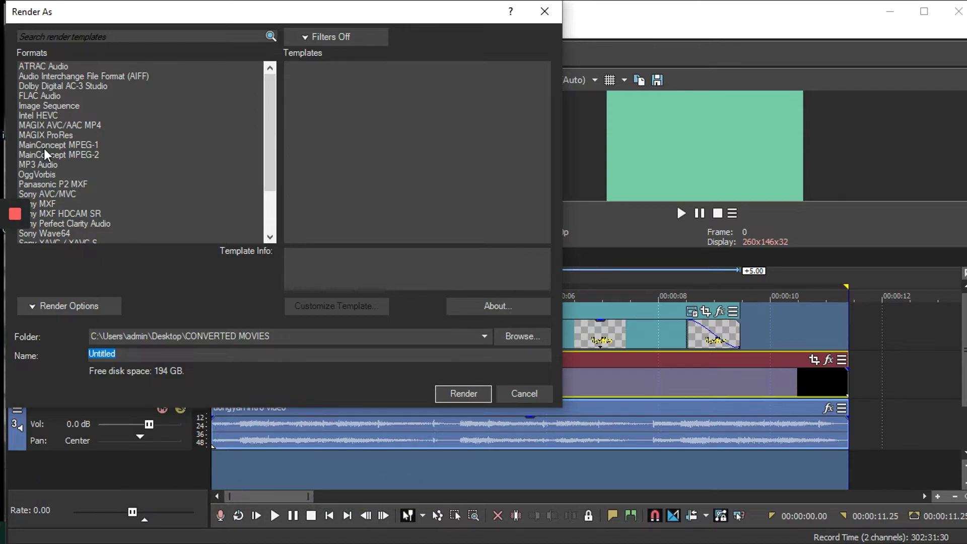
pyautogui.click(56, 192)
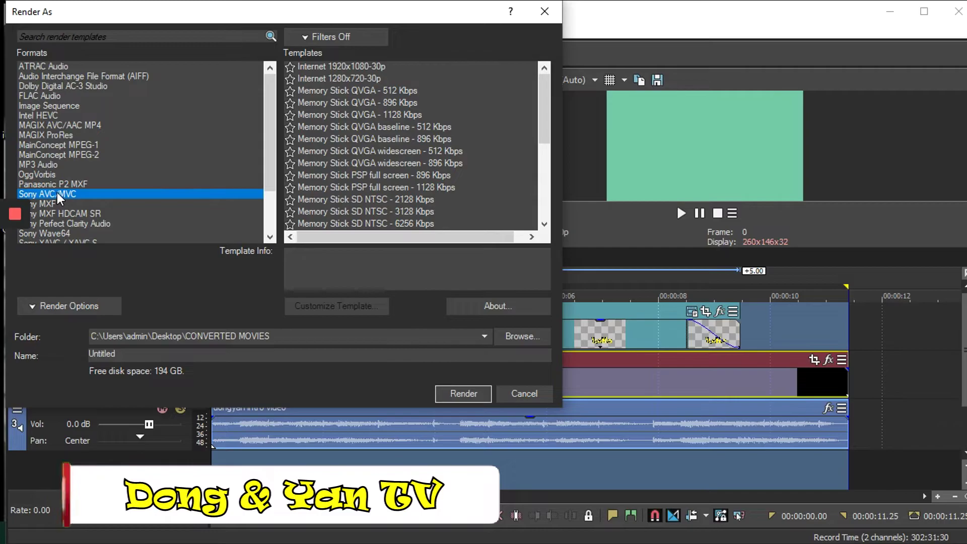
pyautogui.click(359, 68)
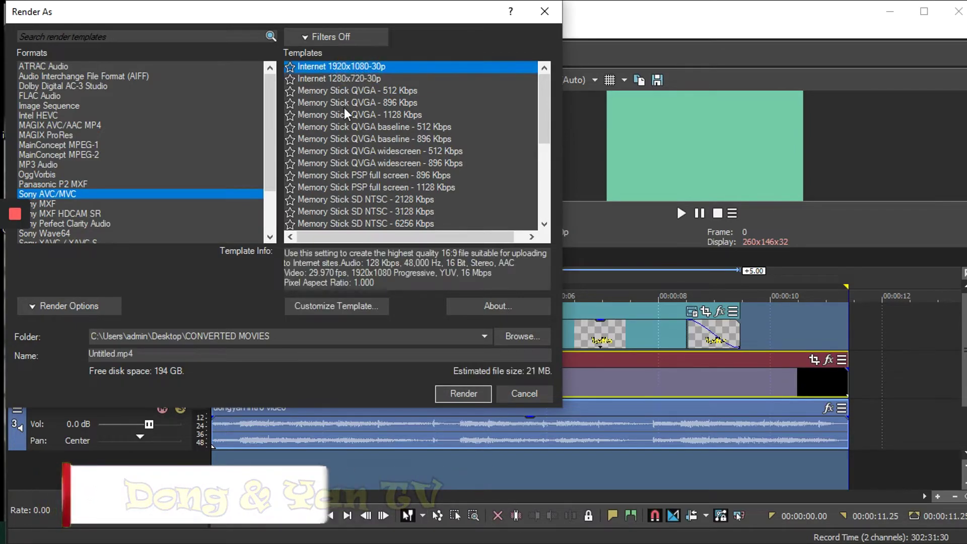
# Step: Customize the chosen render template by setting its video frame rate to 60
pyautogui.click(328, 304)
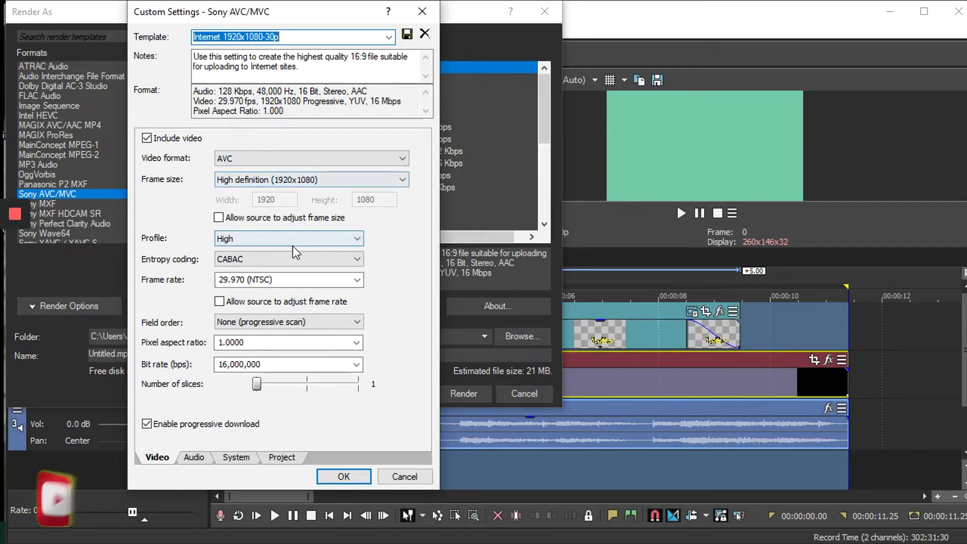
pyautogui.click(357, 282)
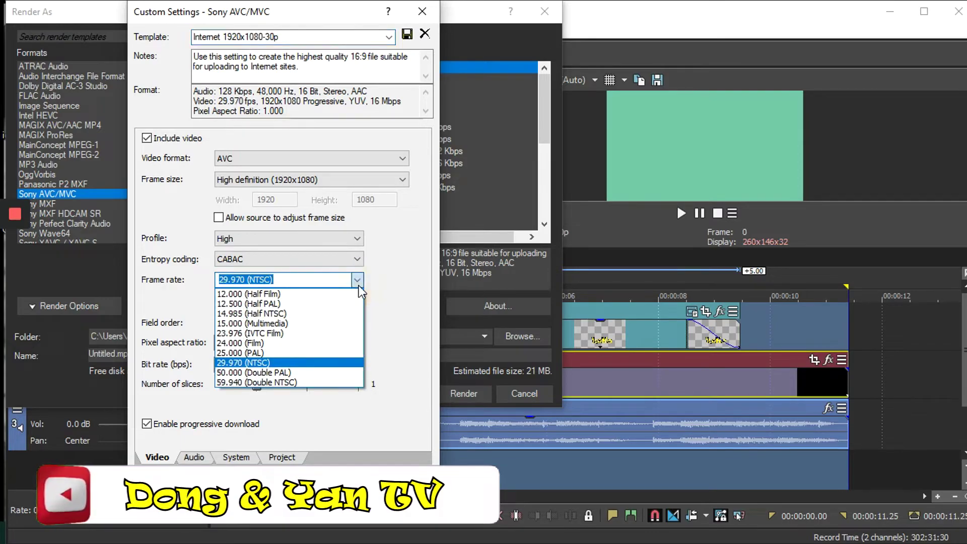
pyautogui.write('60')
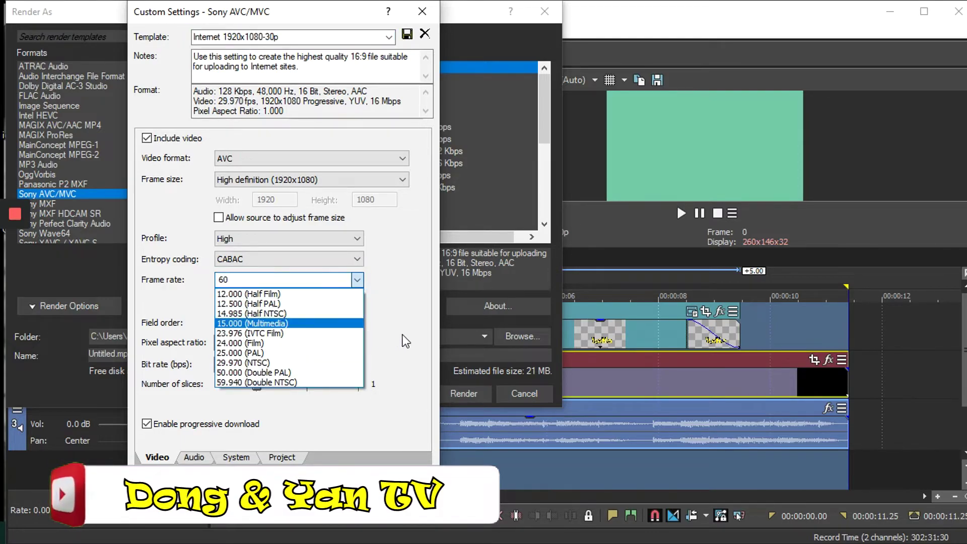
pyautogui.click(386, 320)
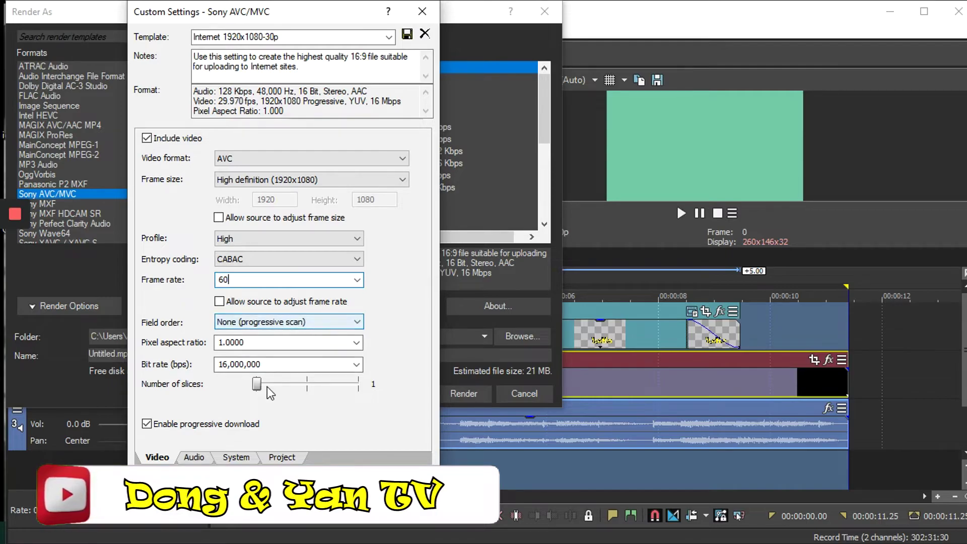
# Step: Look through the template's audio and system settings, set the video rendering quality to Best, and accept the custom settings
pyautogui.click(192, 458)
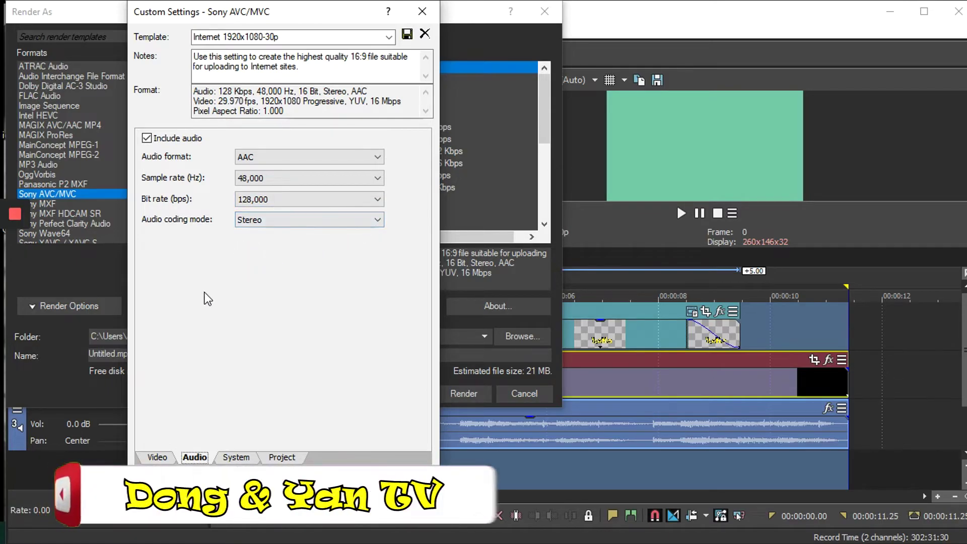
pyautogui.click(244, 459)
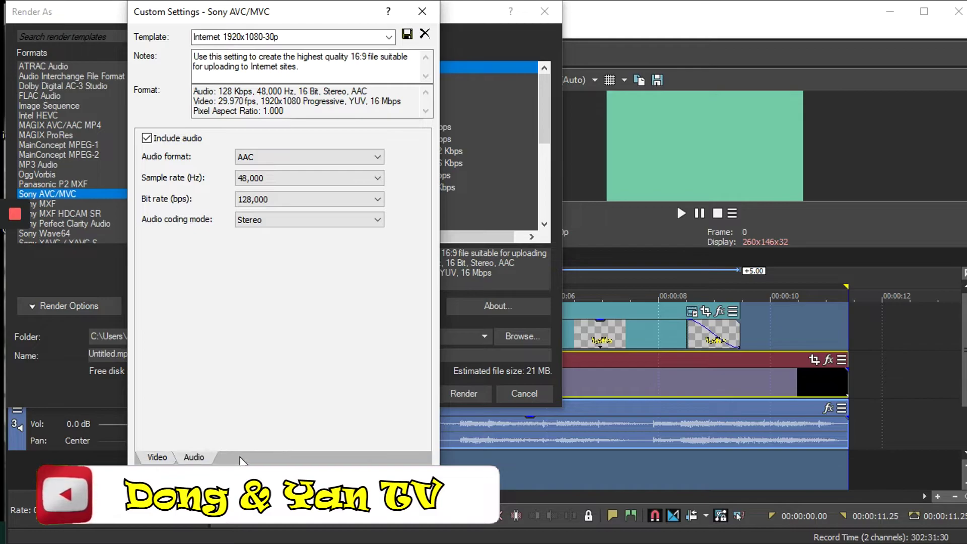
pyautogui.click(272, 459)
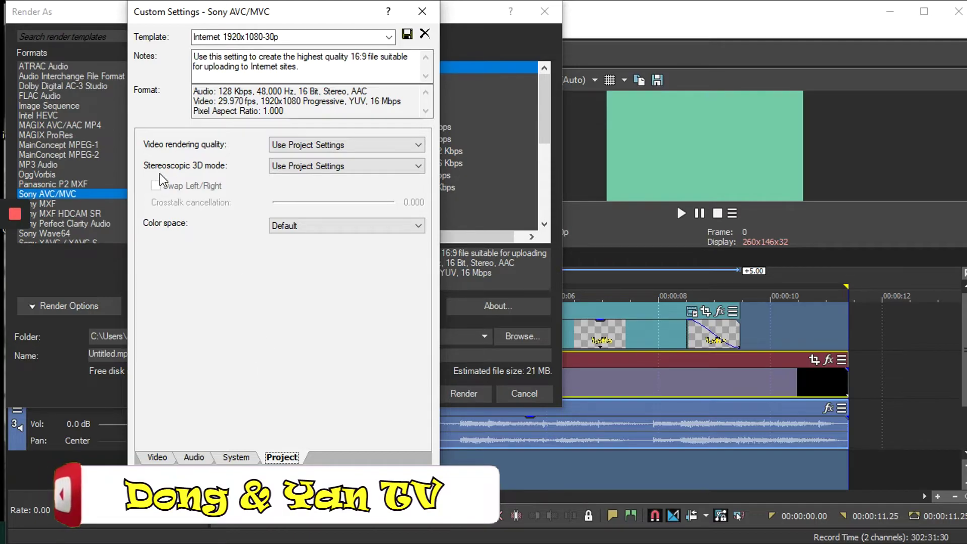
pyautogui.click(416, 146)
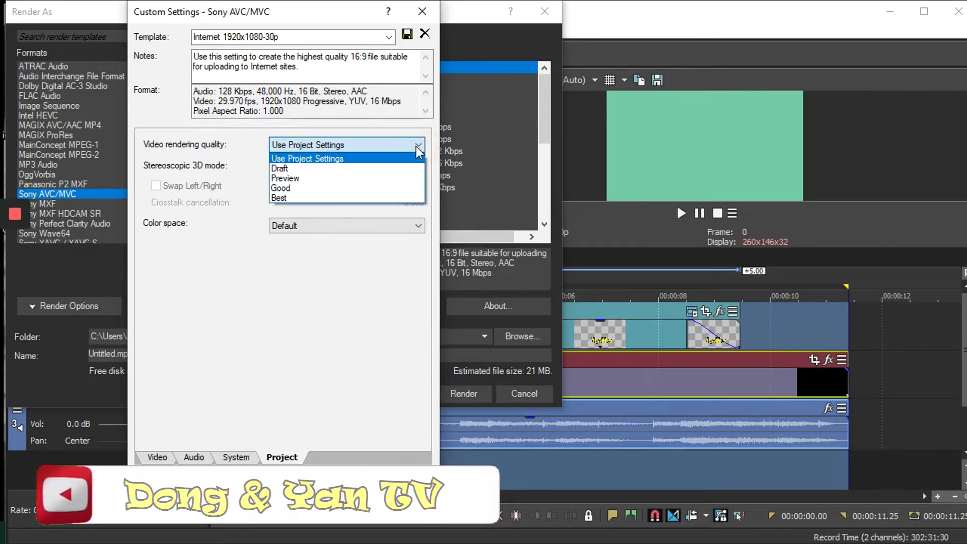
pyautogui.click(342, 200)
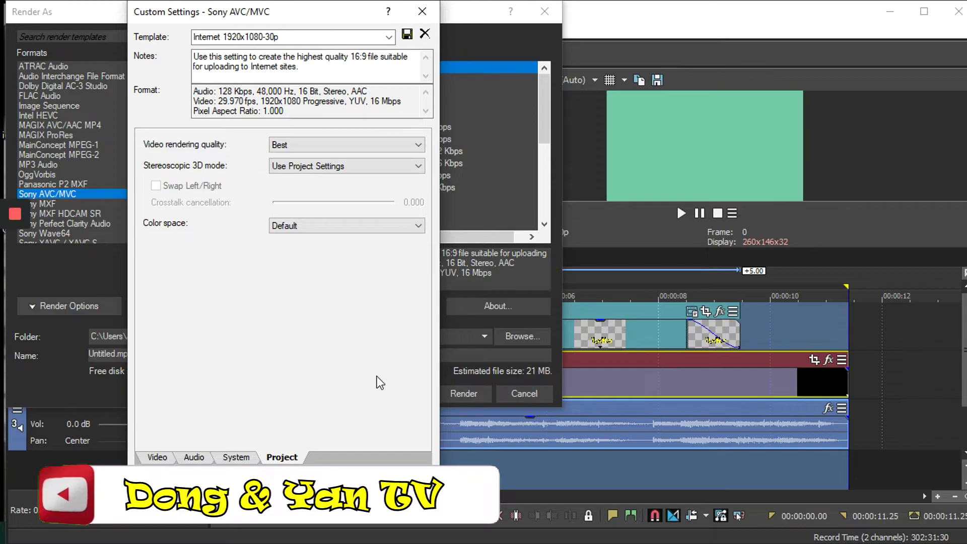
pyautogui.press('Return')
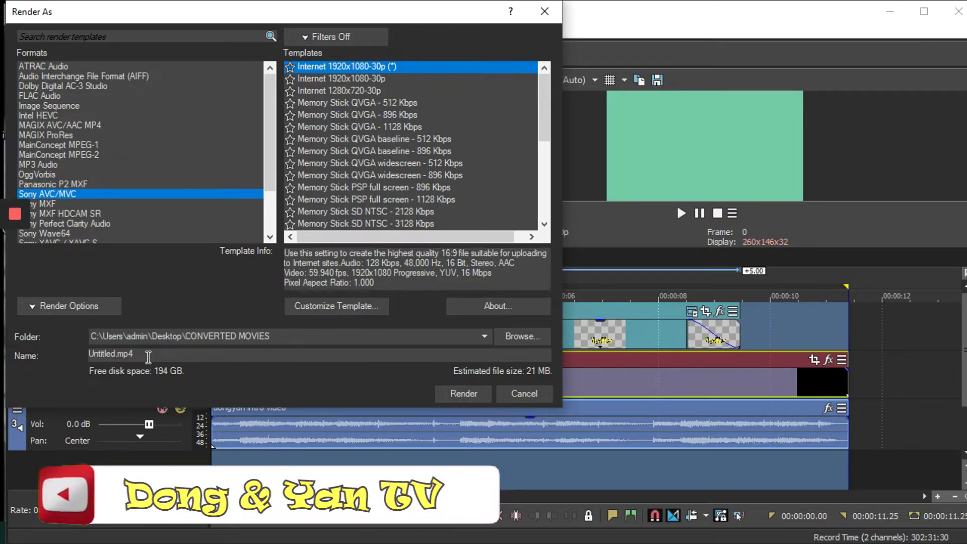
# Step: Name the output file "example 1" and start rendering it to the CONVERTED MOVIES folder
pyautogui.moveTo(139, 355); pyautogui.dragTo(87, 355)
pyautogui.write('example 1')
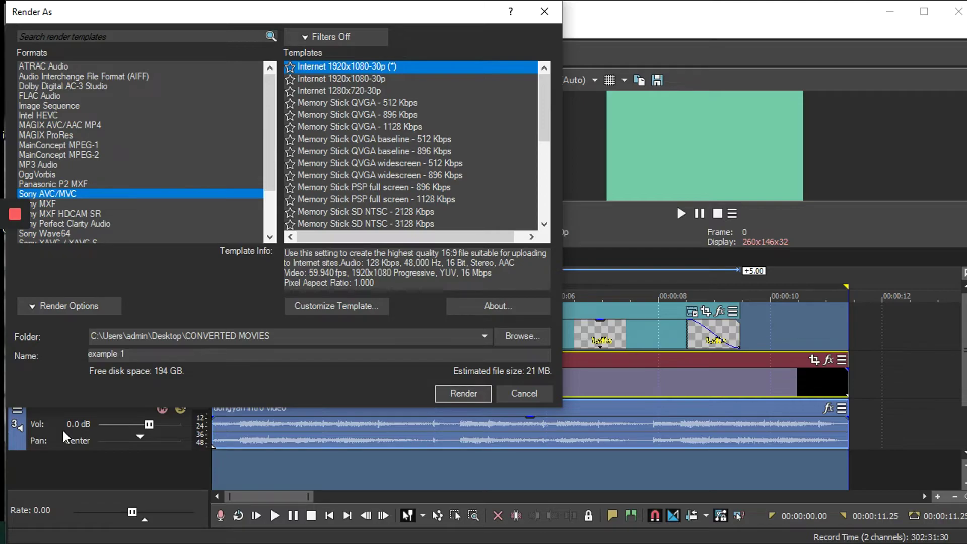
pyautogui.click(464, 393)
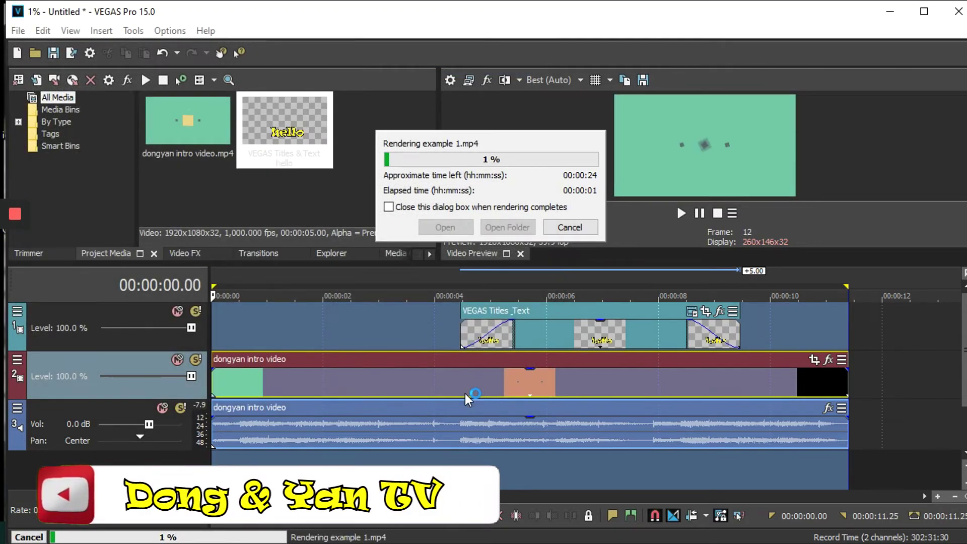